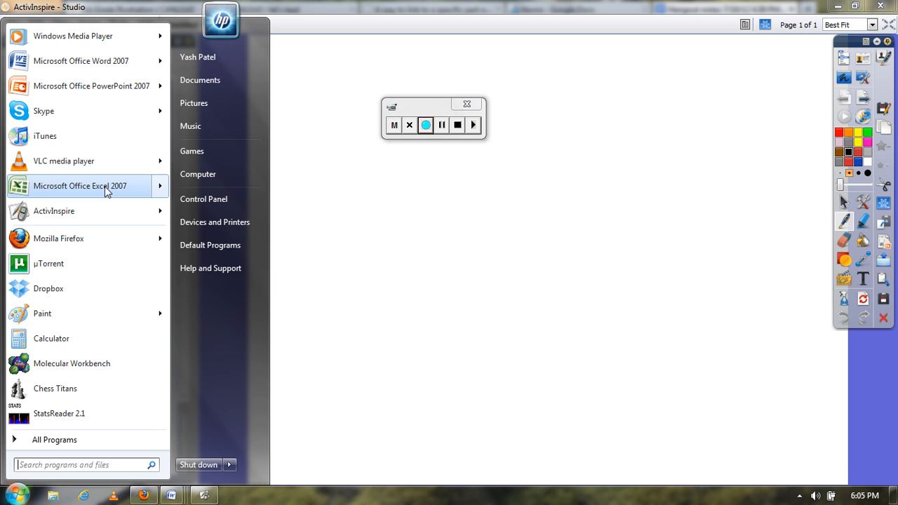
Open Microsoft Office Excel 2007 with a blank workbook
click(104, 186)
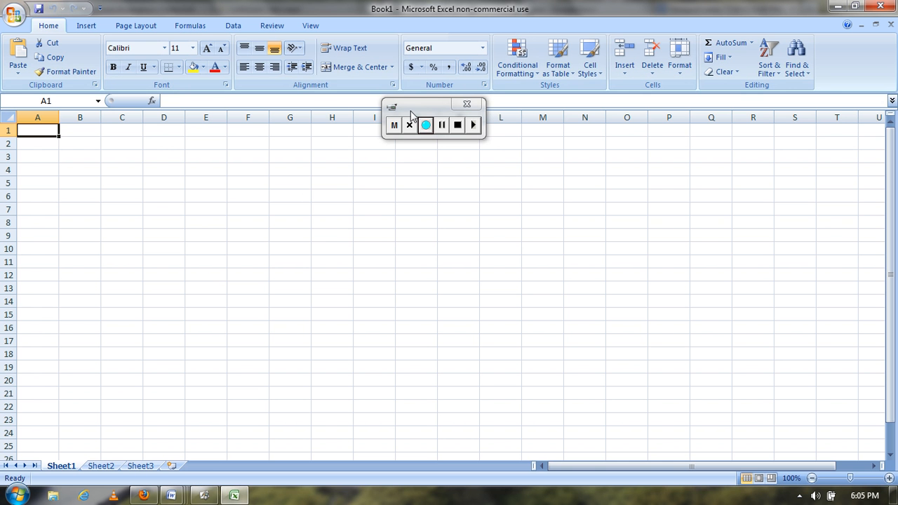
drag(463, 43, 783, 431)
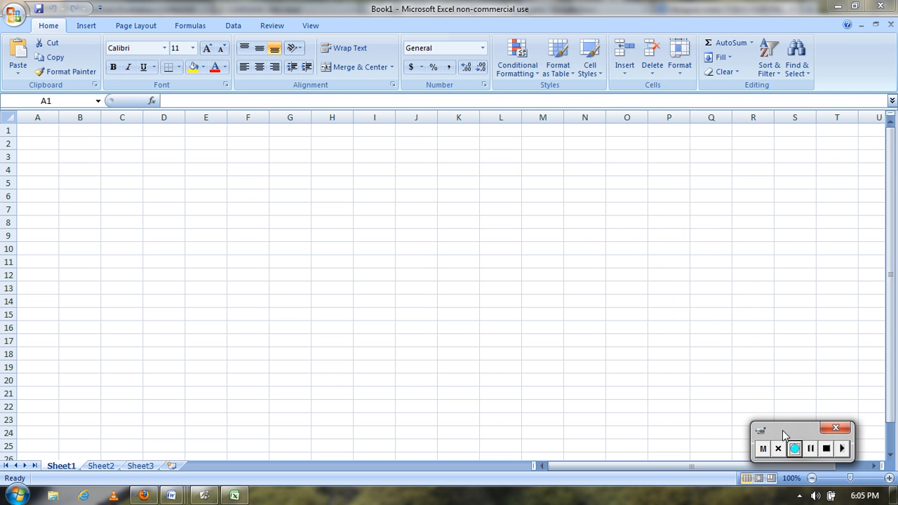
Save the workbook to the Desktop as an Excel Workbook named "basic excel training"
click(21, 17)
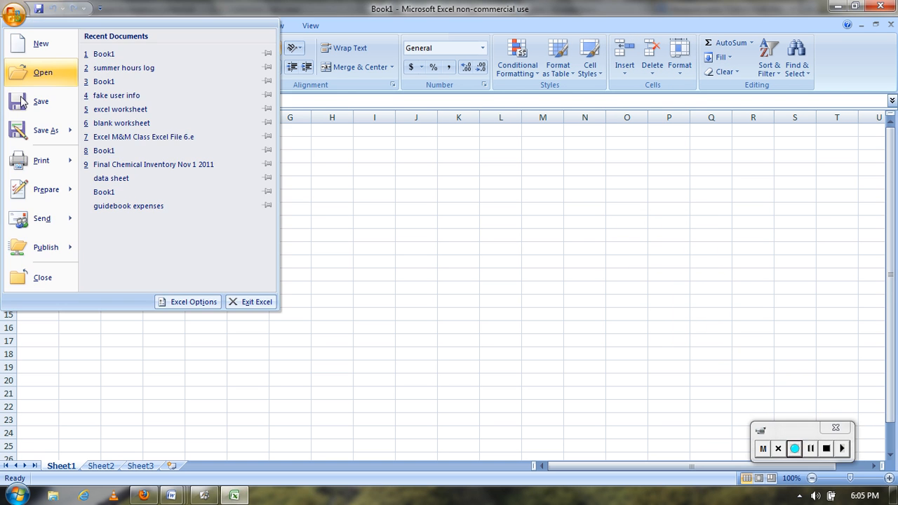
click(28, 140)
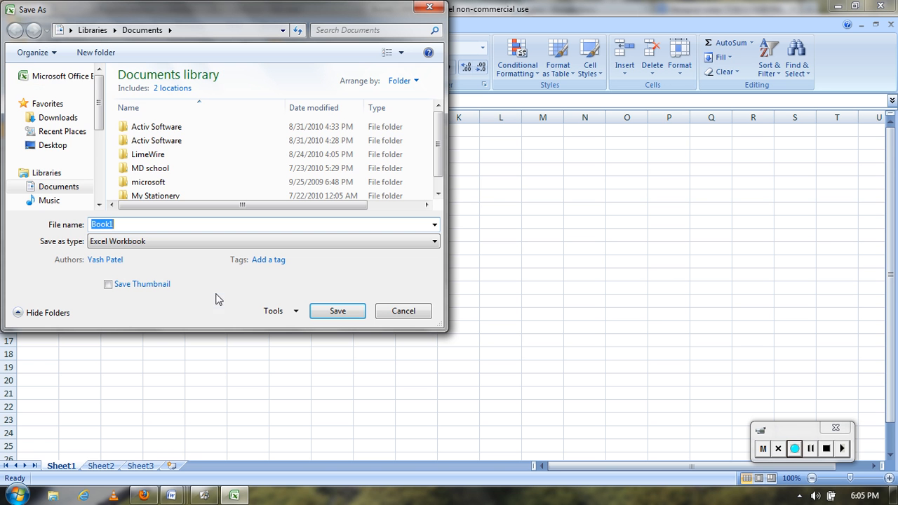
click(50, 145)
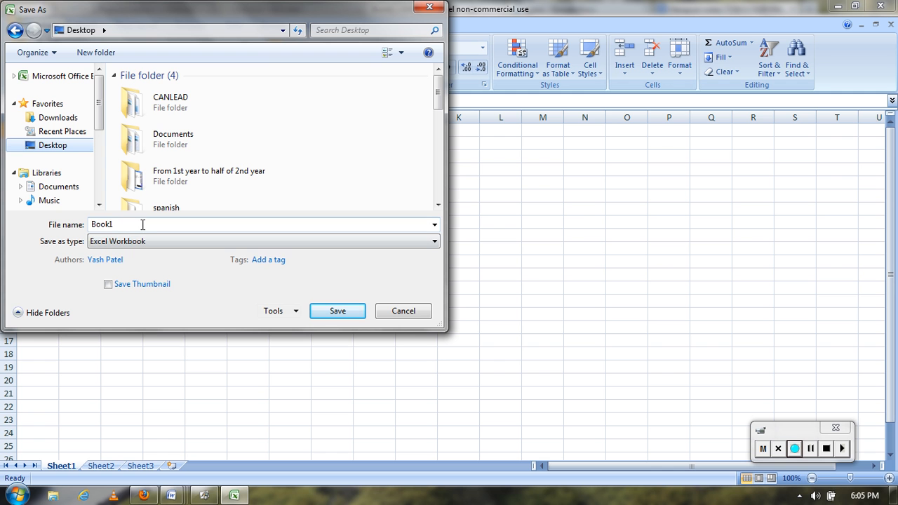
double_click(142, 225)
text(basic e)
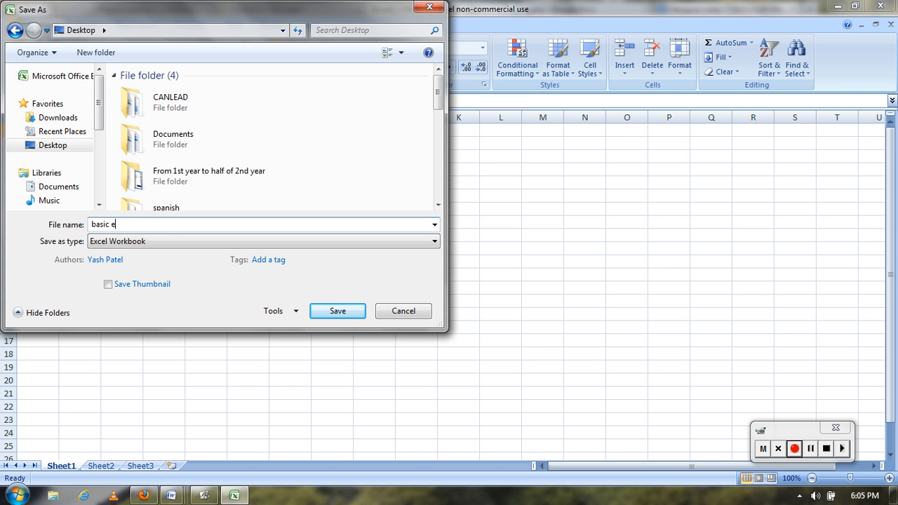
text(xcel training)
key(Tab)
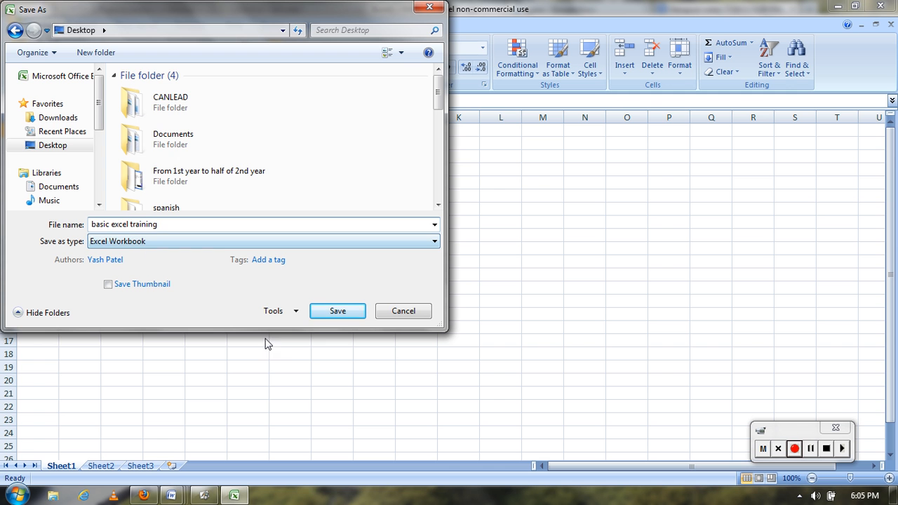
click(340, 311)
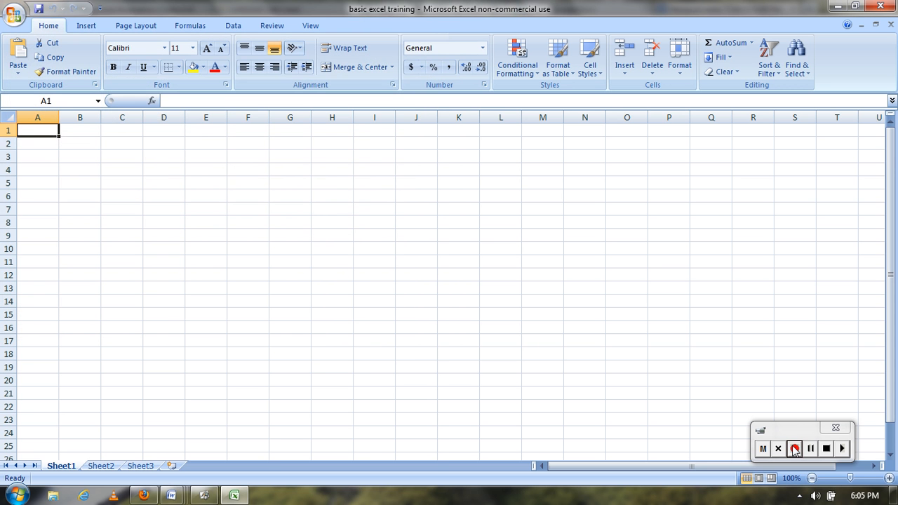
Enter the heading "# of red M and Ms" in cell A1
click(794, 448)
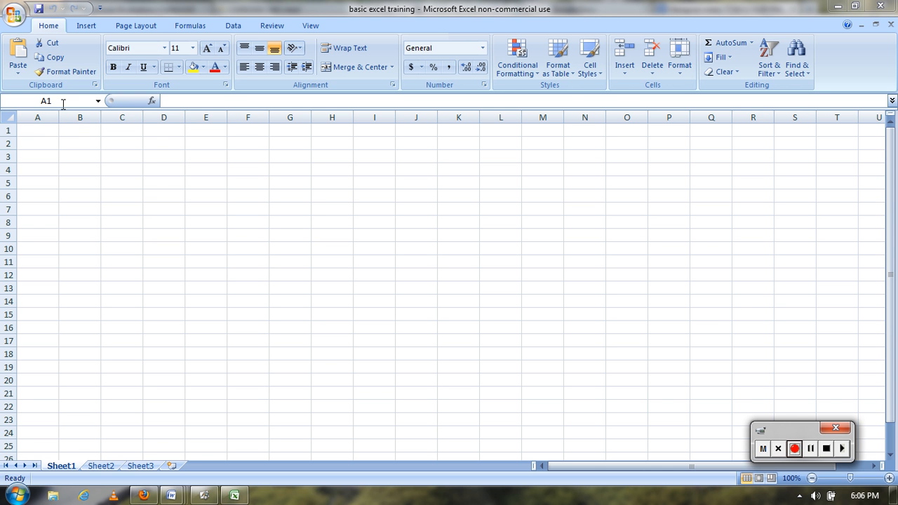
click(41, 133)
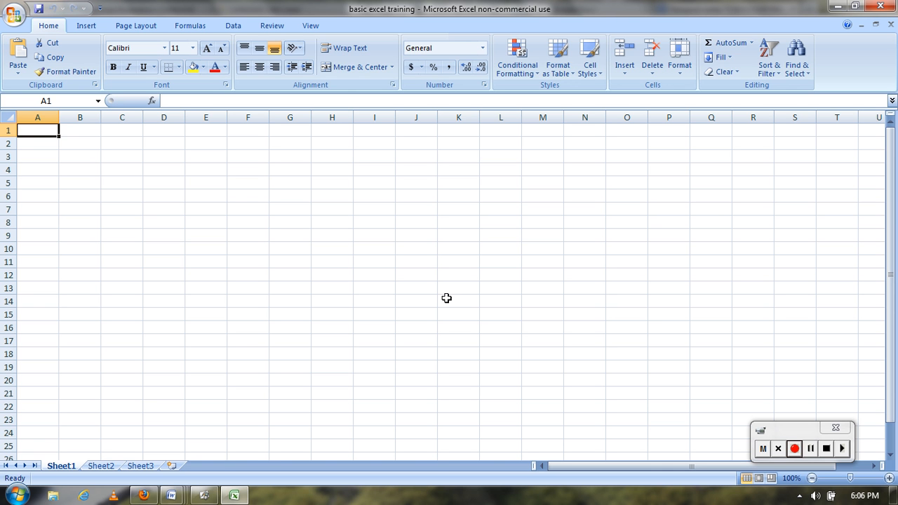
text(# of red M and Ms)
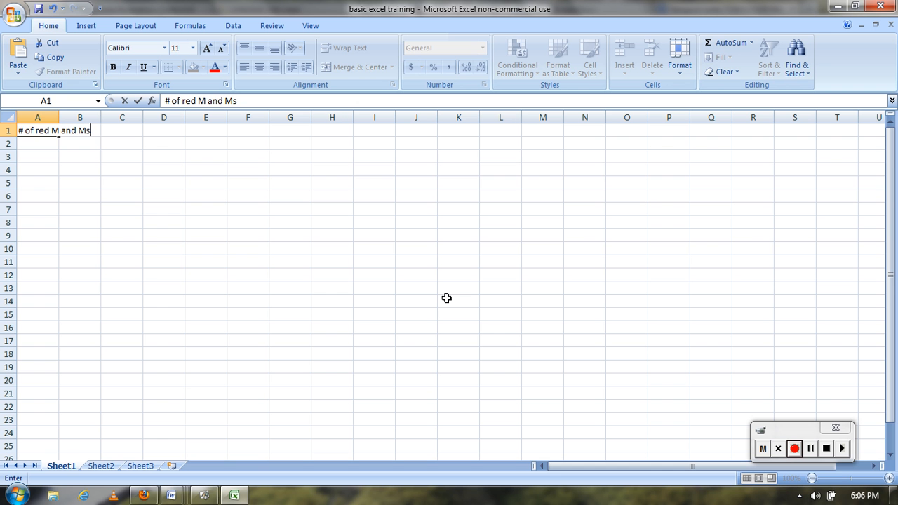
key(Return)
Enter the heading "# of blue M & M's" in cell B1
key(Up)
key(Right)
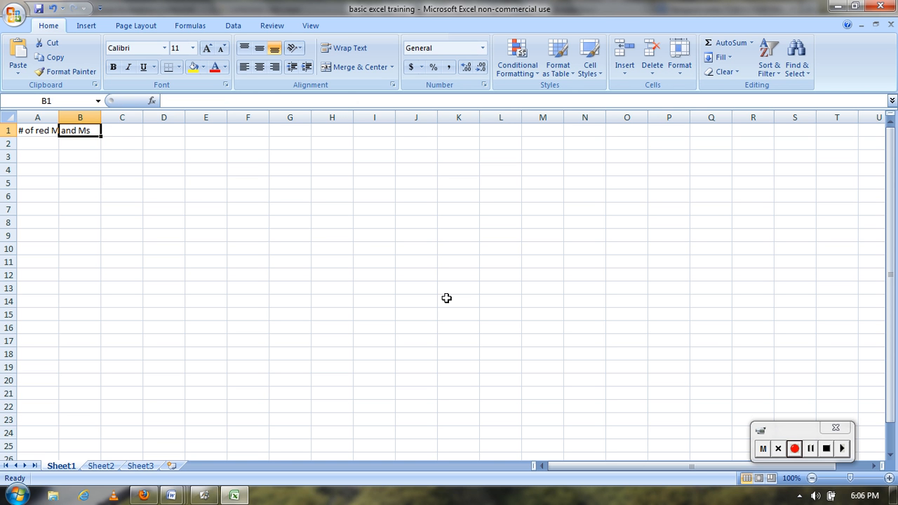
text(# of)
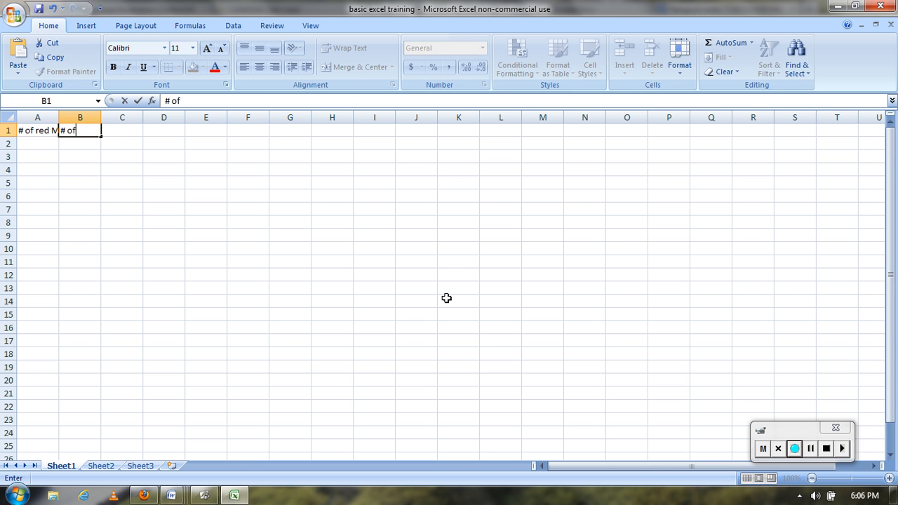
text( blue M & M's)
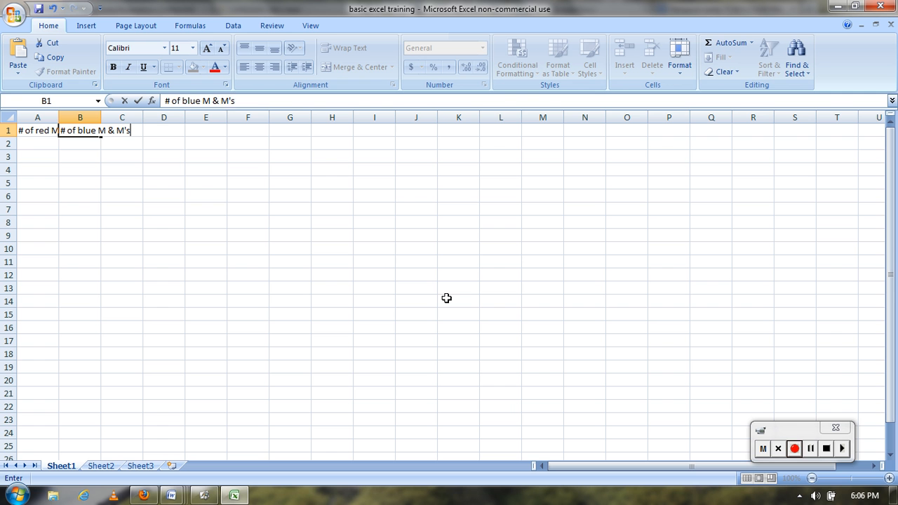
key(Return)
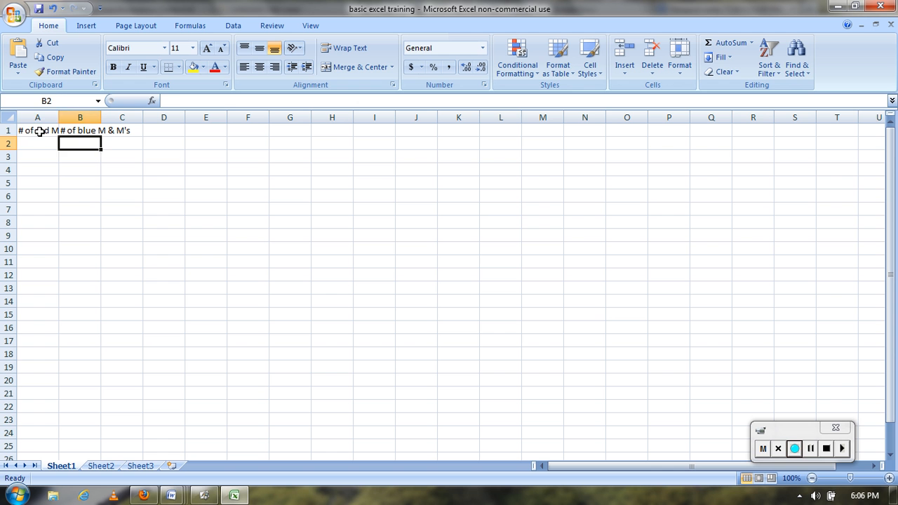
Auto-fit the widths of columns A and B to their heading text
click(39, 131)
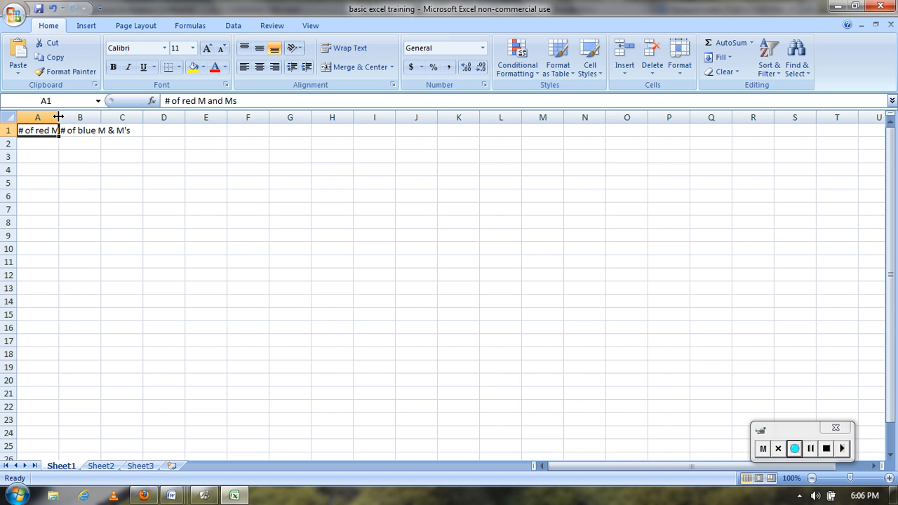
double_click(60, 117)
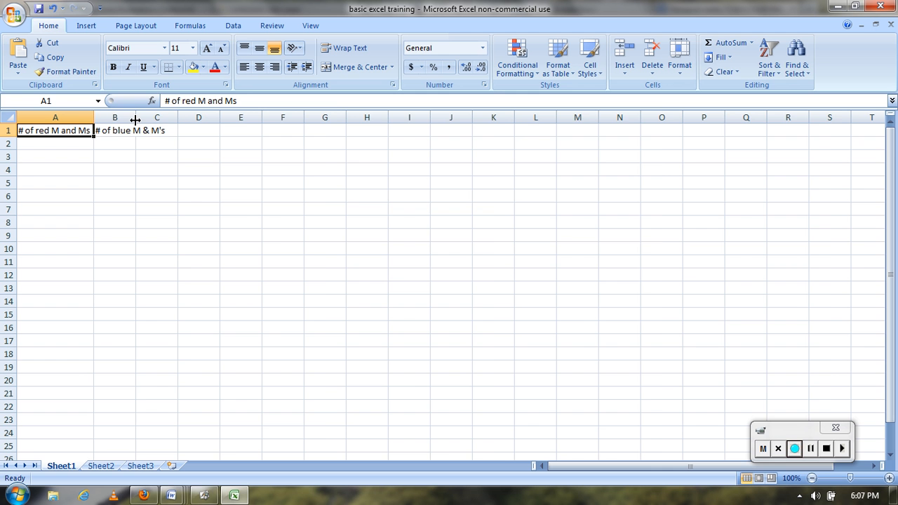
double_click(136, 118)
click(93, 186)
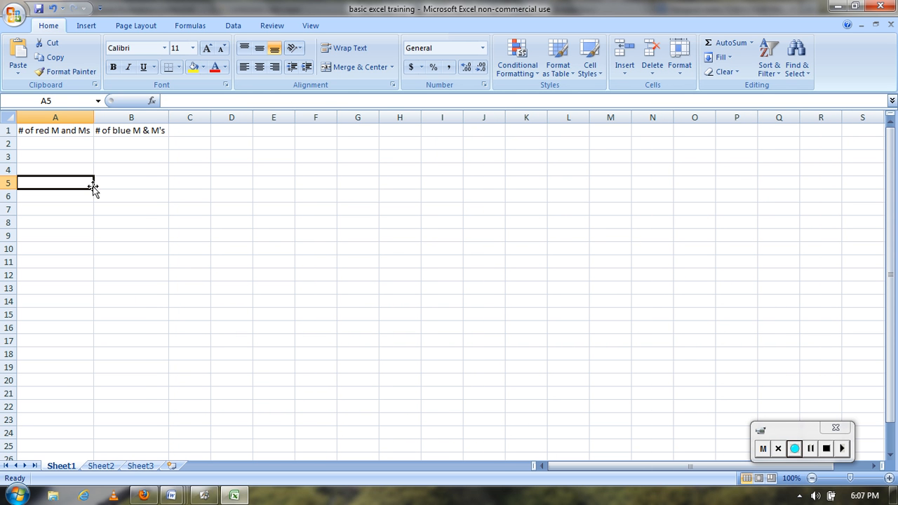
click(794, 449)
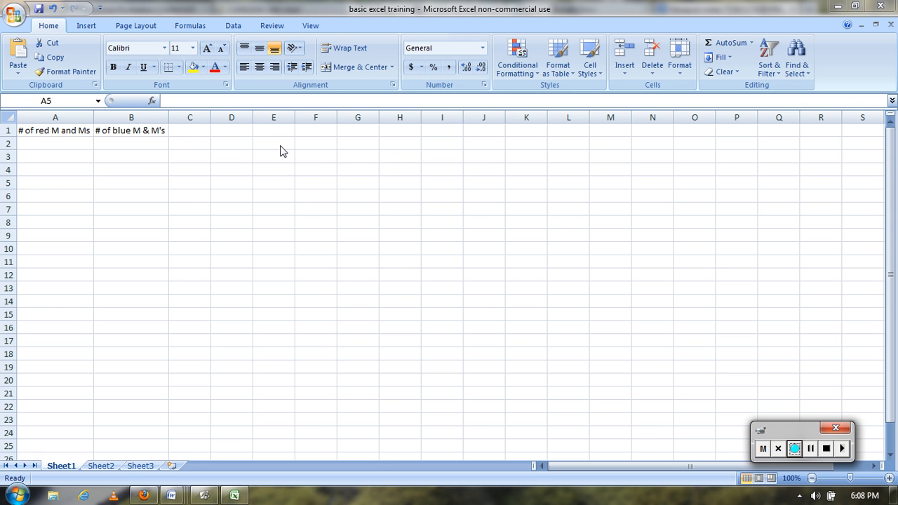
Enter the table title "Grain size of corn kernels for different companies" in cell G2
click(359, 143)
text(Grain s)
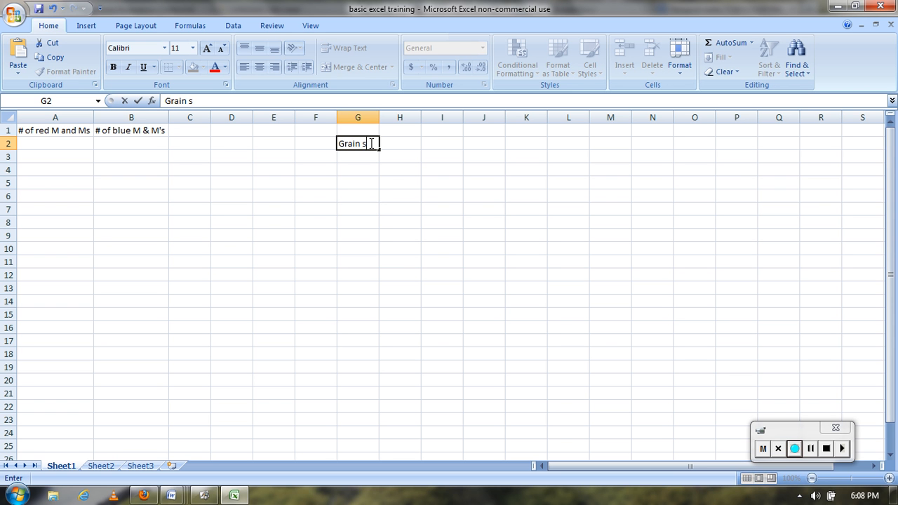
text(ize of corn kernels )
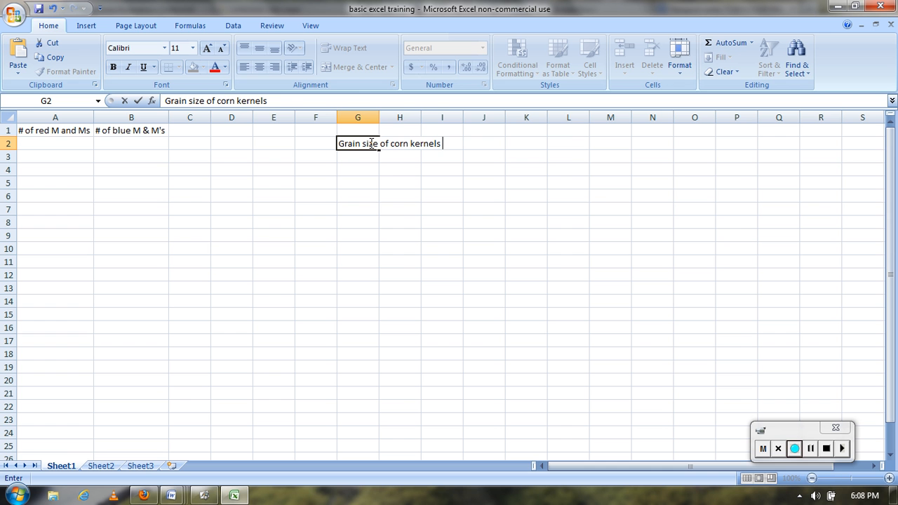
text(for different )
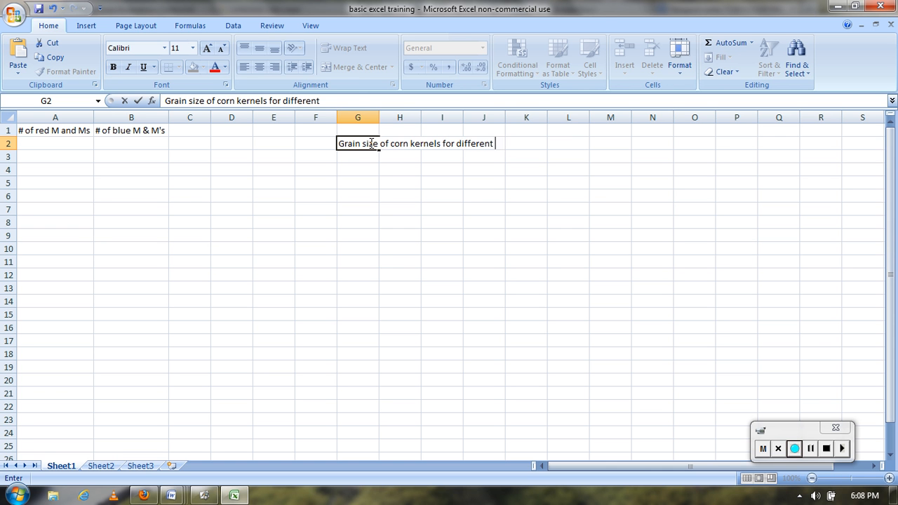
text(companies)
click(368, 167)
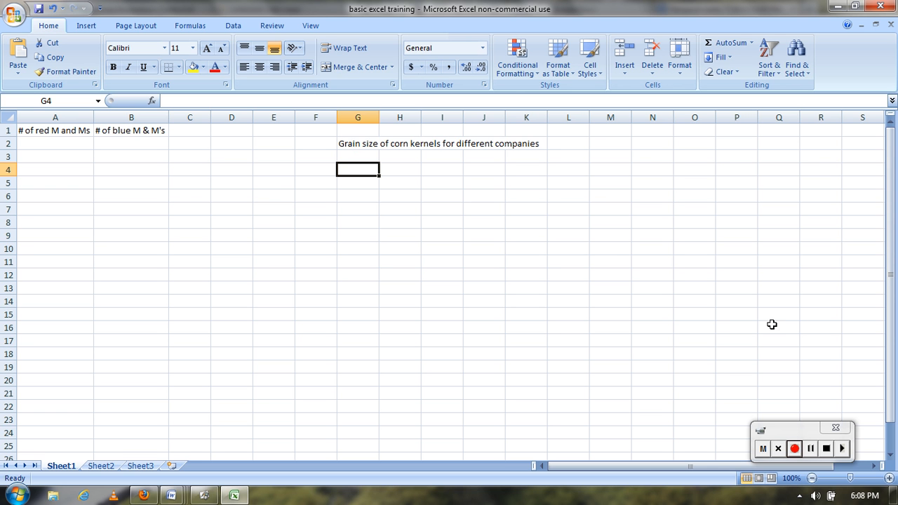
click(362, 143)
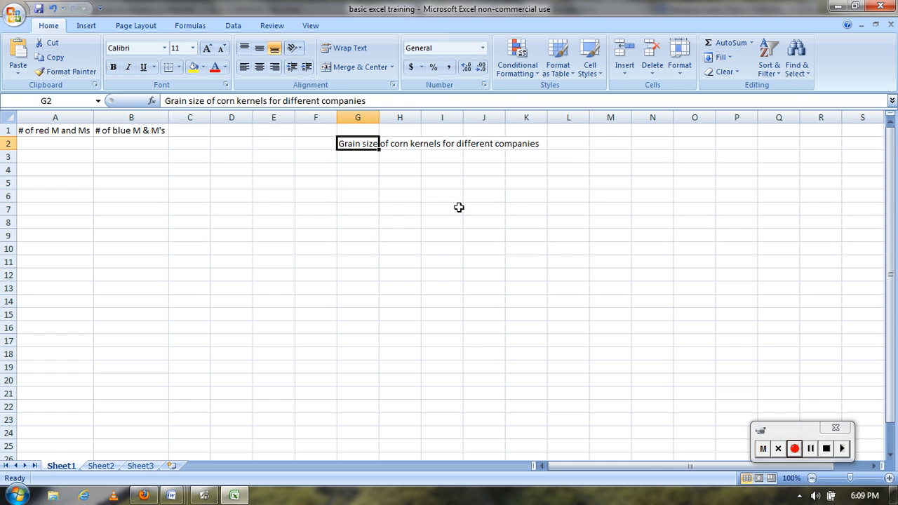
Enter the column labels "Comp 1" in F3 and "comp 2" in G3
click(317, 154)
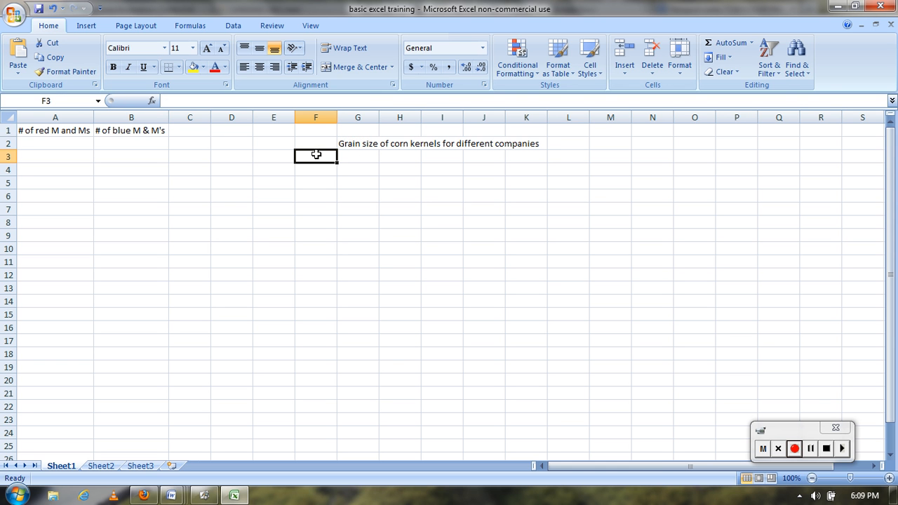
text(Kello)
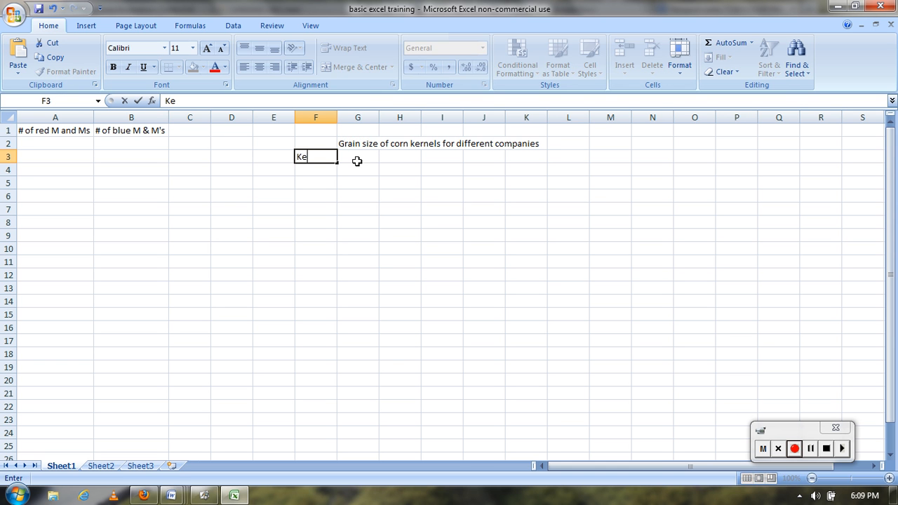
key(BackSpace)
key(BackSpace)
key(BackSpace)
key(BackSpace)
key(BackSpace)
text(Comp 1)
click(358, 161)
text(comp 2)
key(Tab)
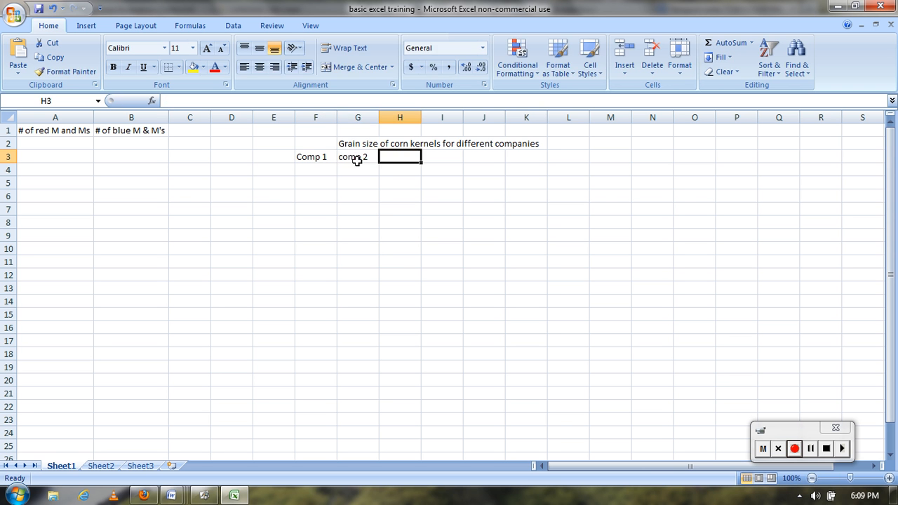
Continue the row 3 labels with "comp 3", "comp 4" and "comp 5" in cells H3 to J3
text(comp 3)
key(Tab)
text(comp)
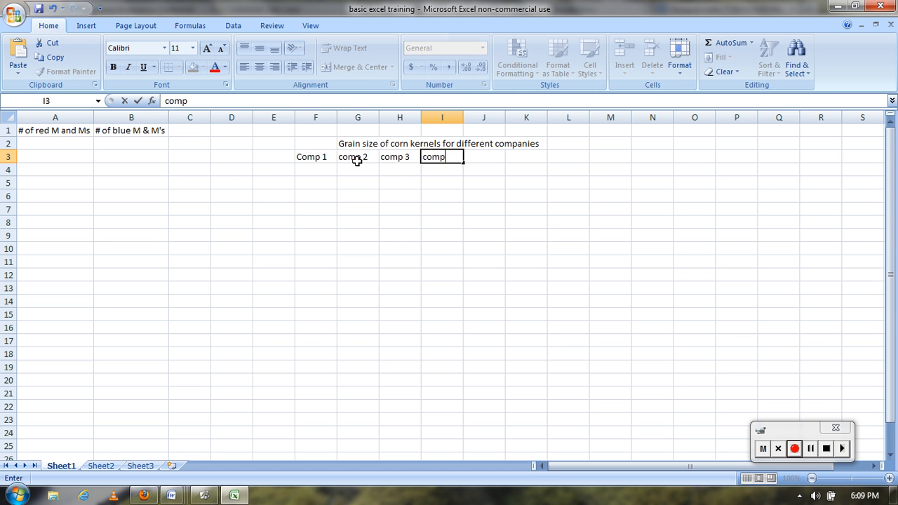
text( 4)
key(Tab)
text(comp)
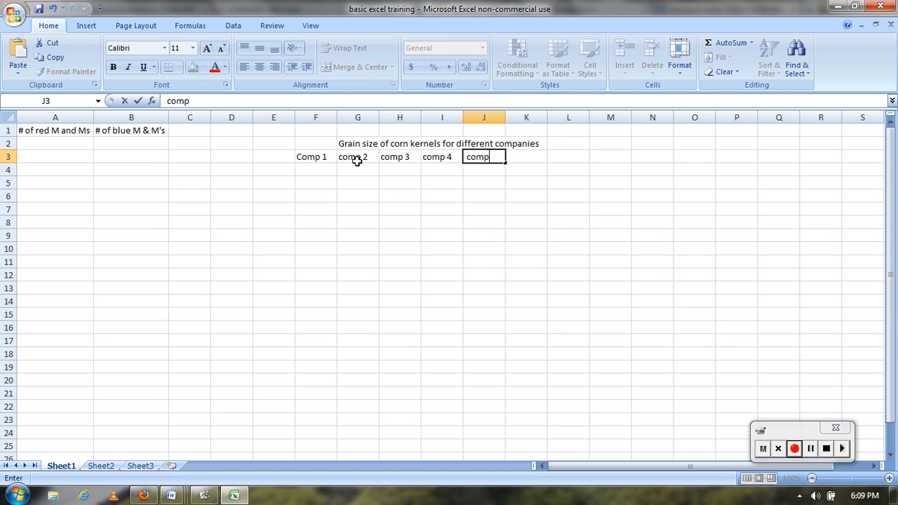
text( 5)
key(Tab)
Enter the remaining company labels "comp 6", "comp 7" and "comp 8" in cells K3 to M3
text(comp 6)
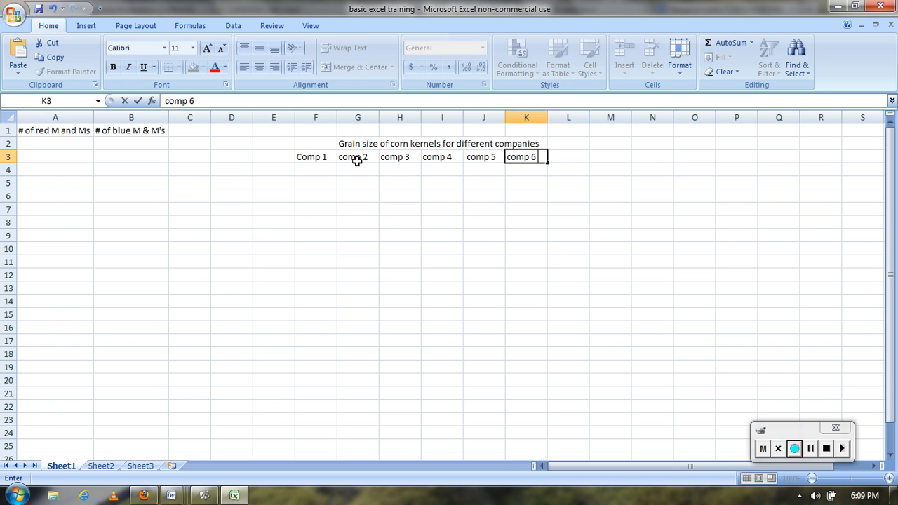
key(Tab)
text(comp)
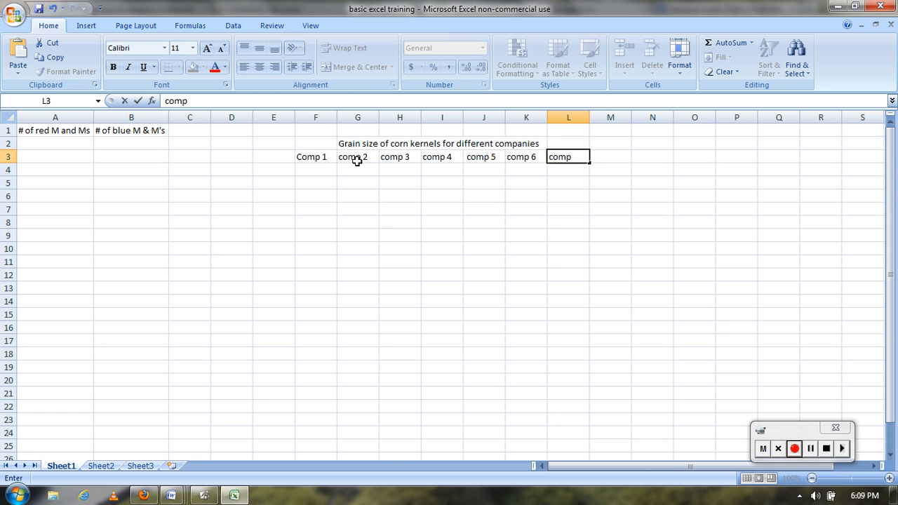
key(Tab)
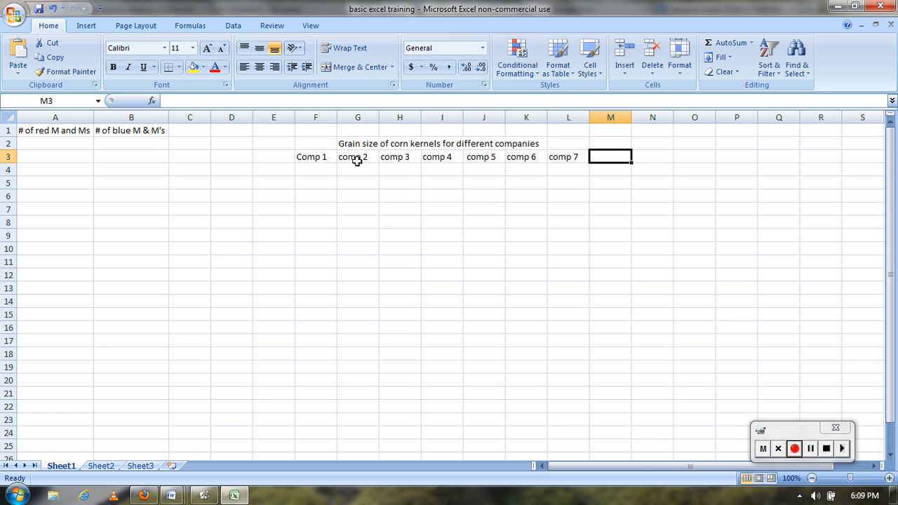
text(comp 8)
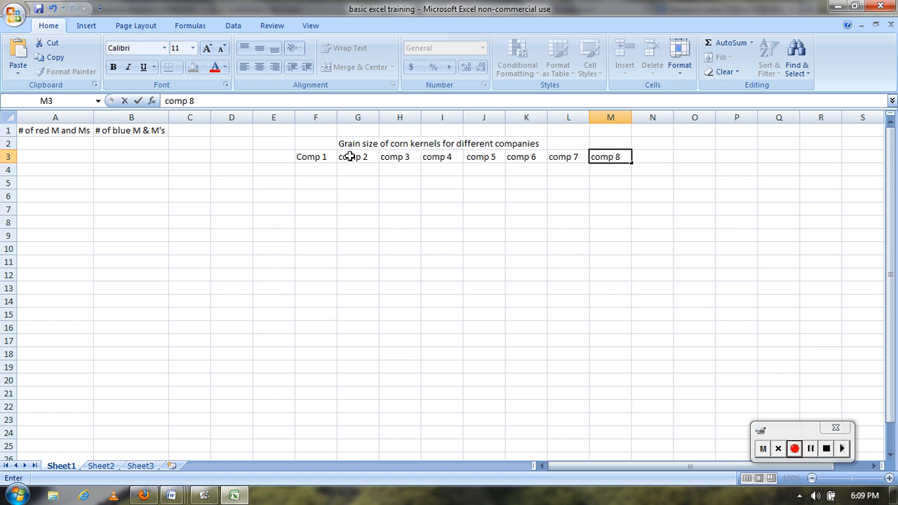
Enter the grain sizes 24, 45, 32 and 24 for companies 1 to 4 in cells F4 to I4
click(315, 169)
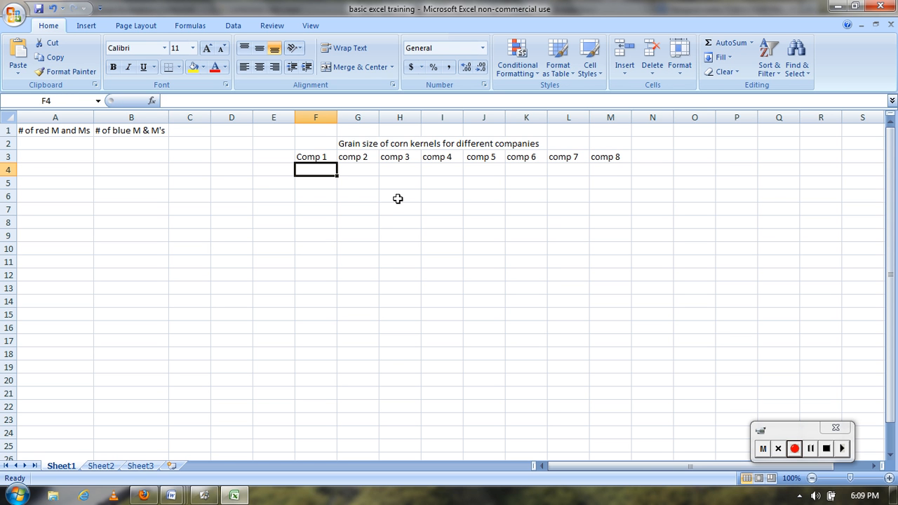
text(24)
click(358, 171)
text(45)
click(407, 171)
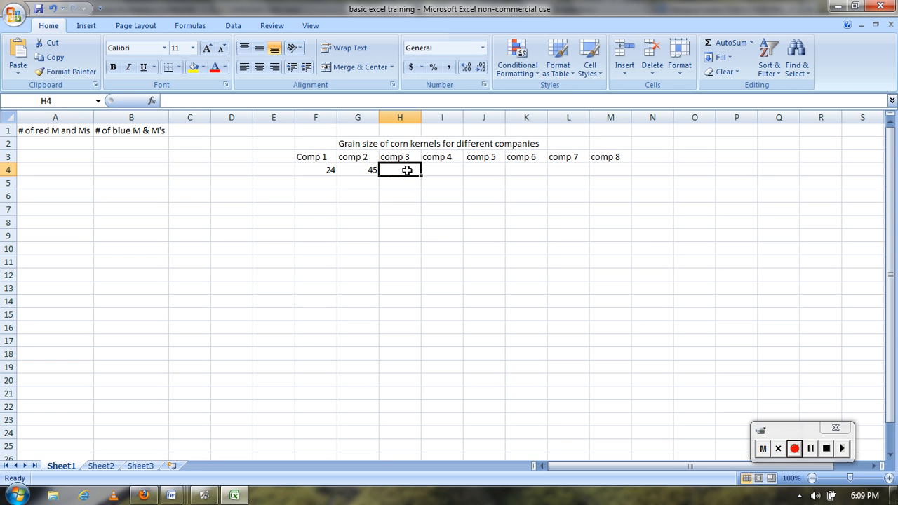
text(32)
click(437, 171)
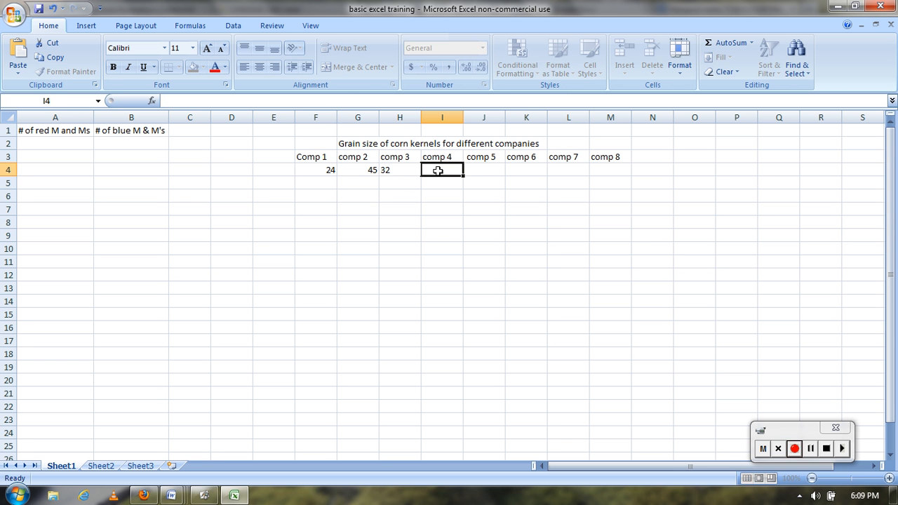
text(24)
Enter the grain sizes 34, 43, 23 and 23 for companies 5 to 8 in cells J4 to M4
click(484, 172)
text(3)
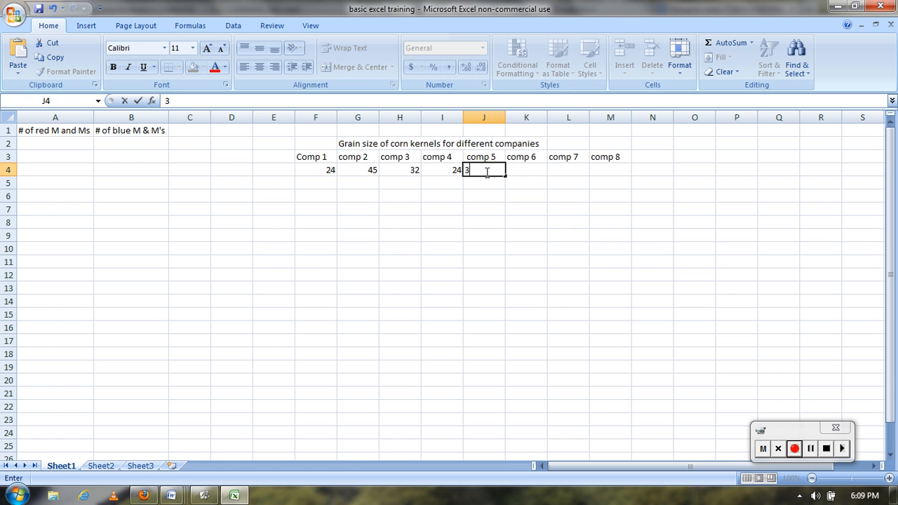
text(4)
click(537, 171)
text(4)
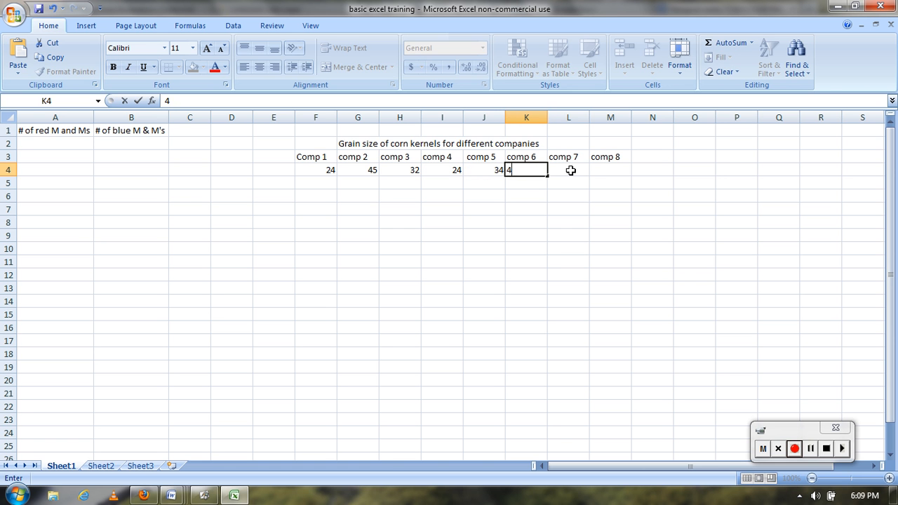
click(571, 170)
click(592, 170)
click(574, 169)
text(23)
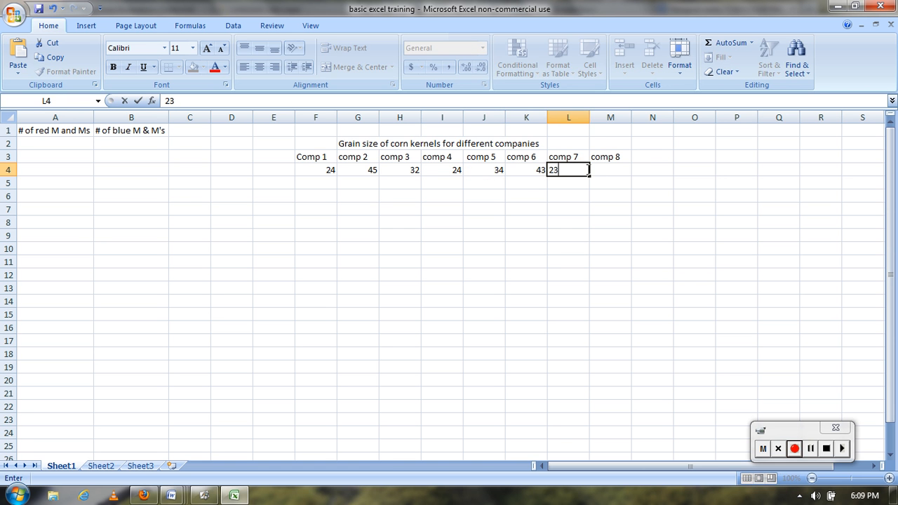
click(605, 171)
text(23)
key(Return)
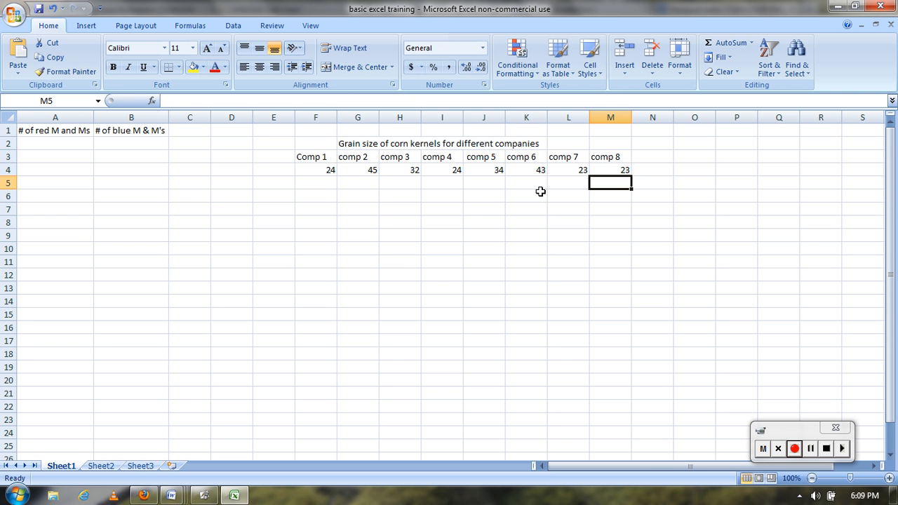
Merge and center the grain size title across cells F2 to M2, above all eight company columns
click(320, 143)
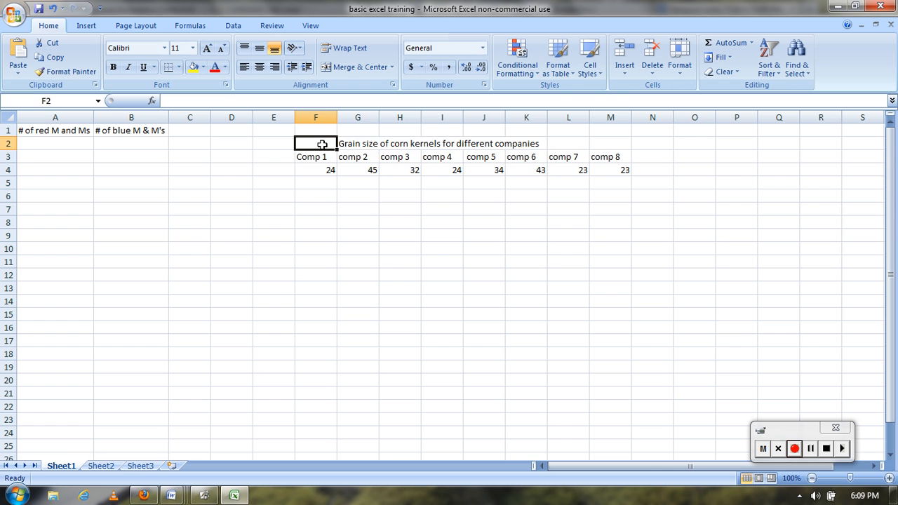
drag(319, 143, 627, 140)
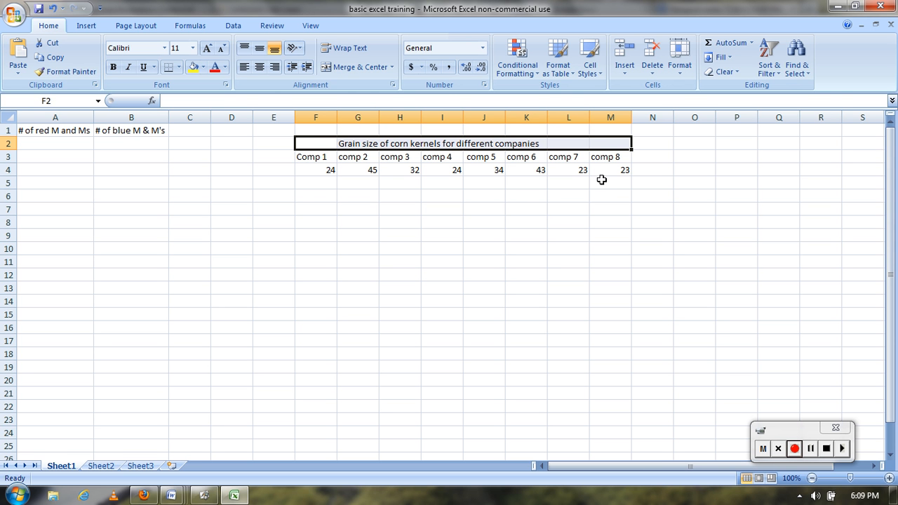
click(359, 68)
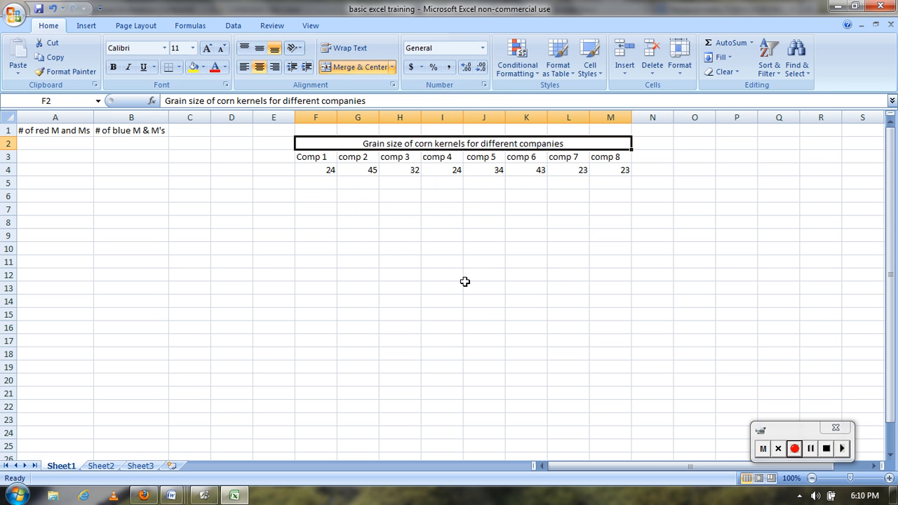
click(464, 282)
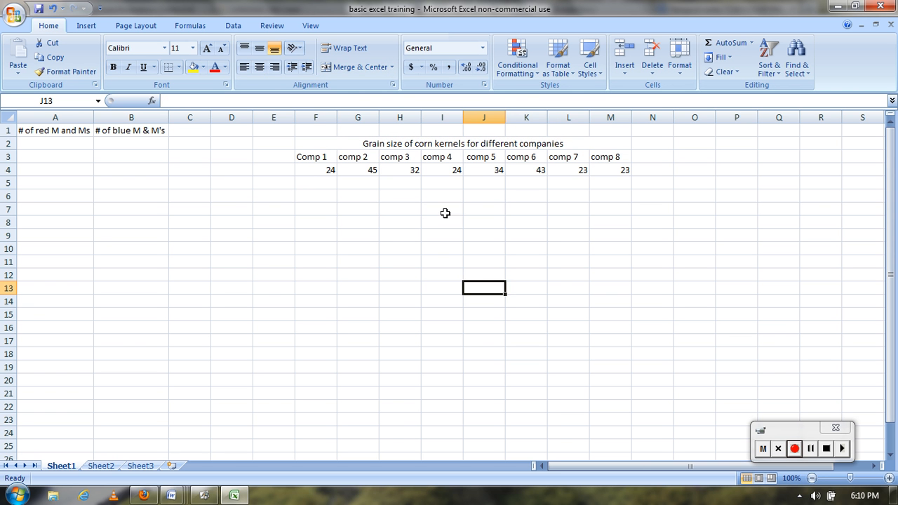
click(810, 450)
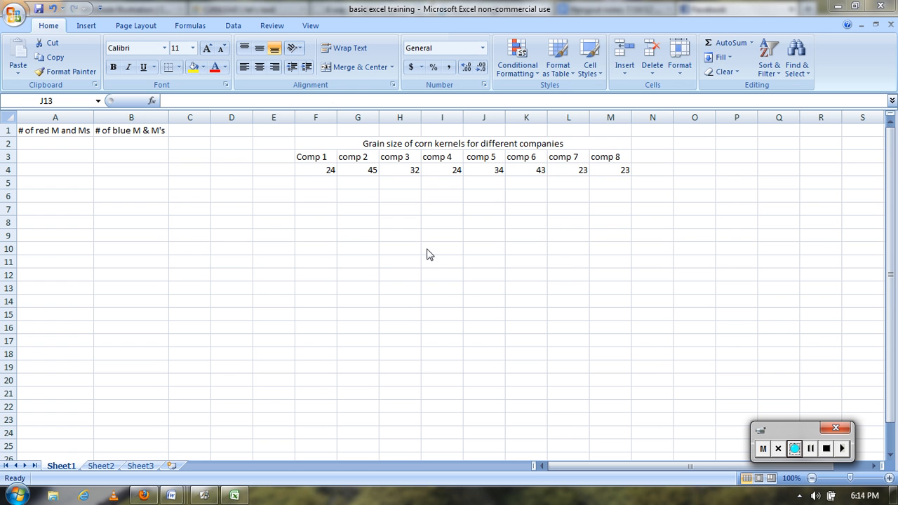
Format the grain size values in F4:M4 as Number with 2 decimal places
click(330, 169)
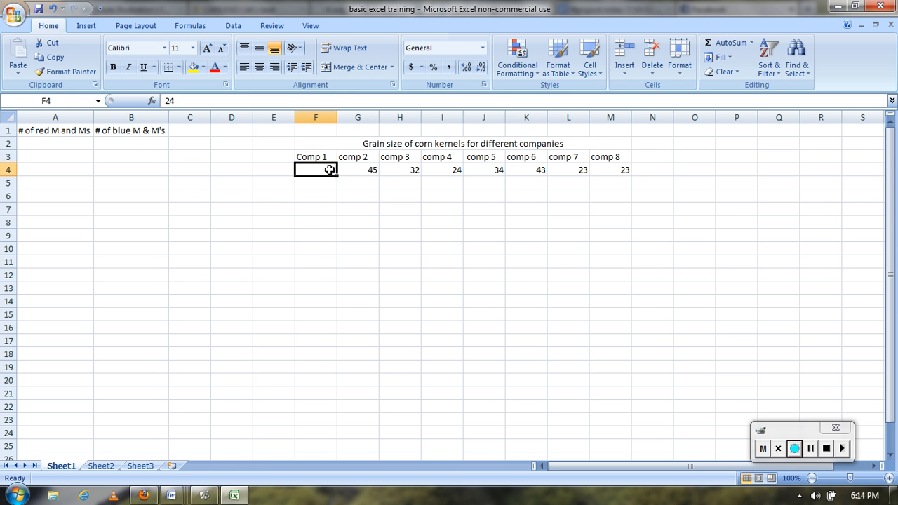
drag(329, 169, 606, 172)
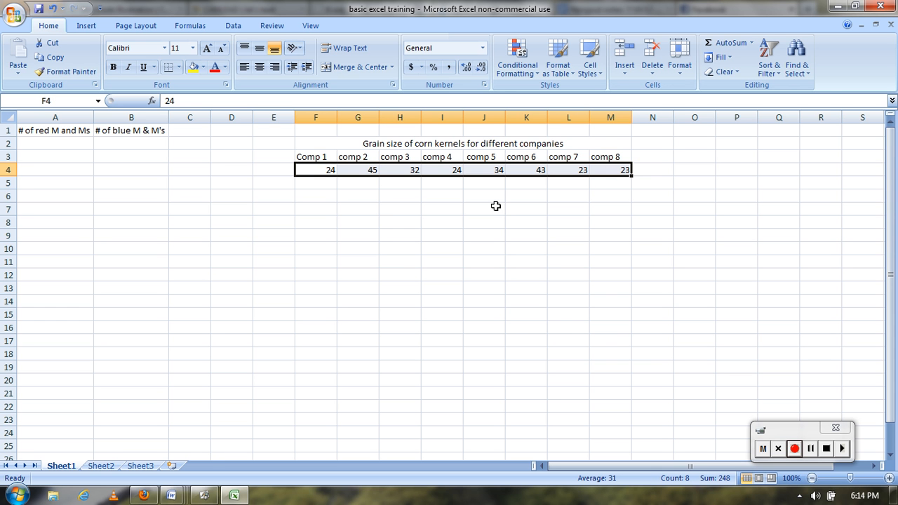
right_click(503, 169)
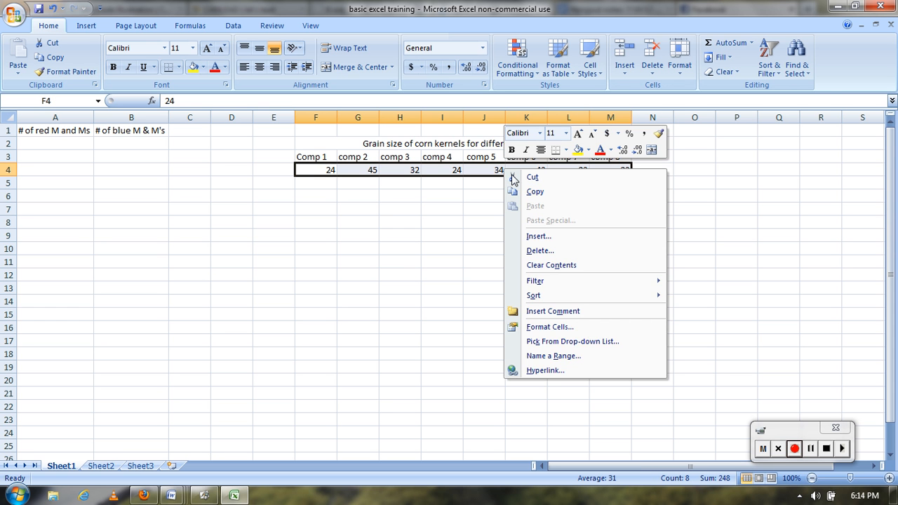
click(597, 326)
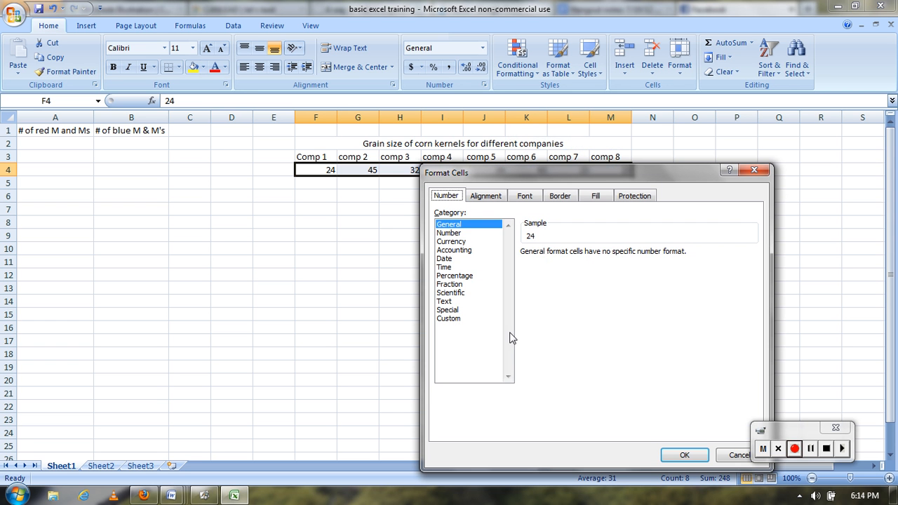
click(458, 232)
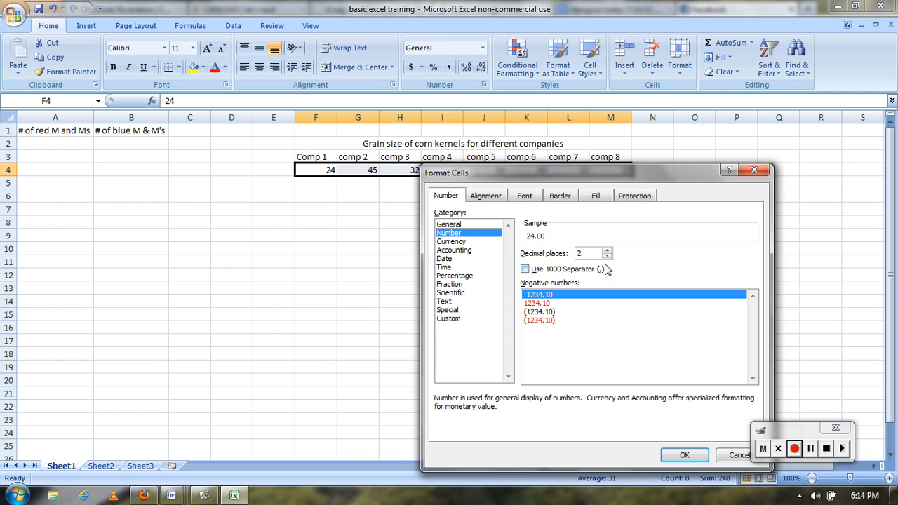
click(607, 256)
click(607, 249)
click(607, 249)
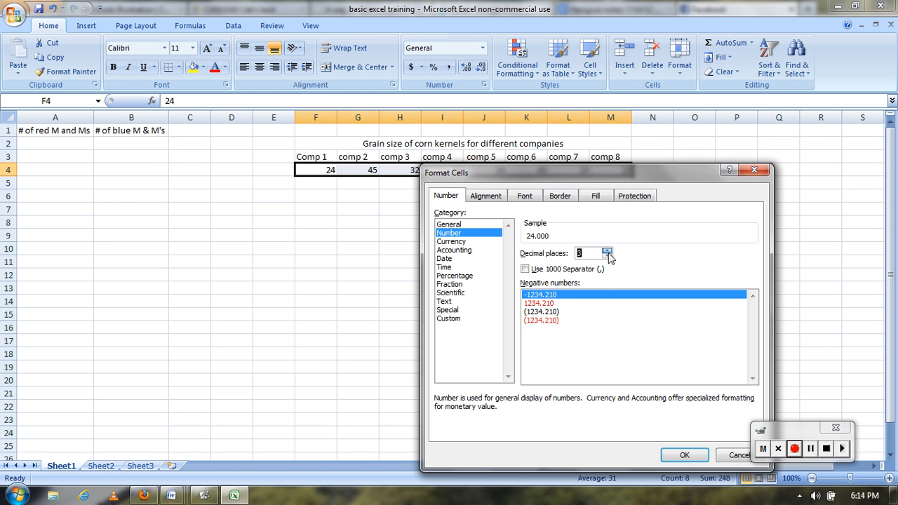
click(608, 255)
click(684, 454)
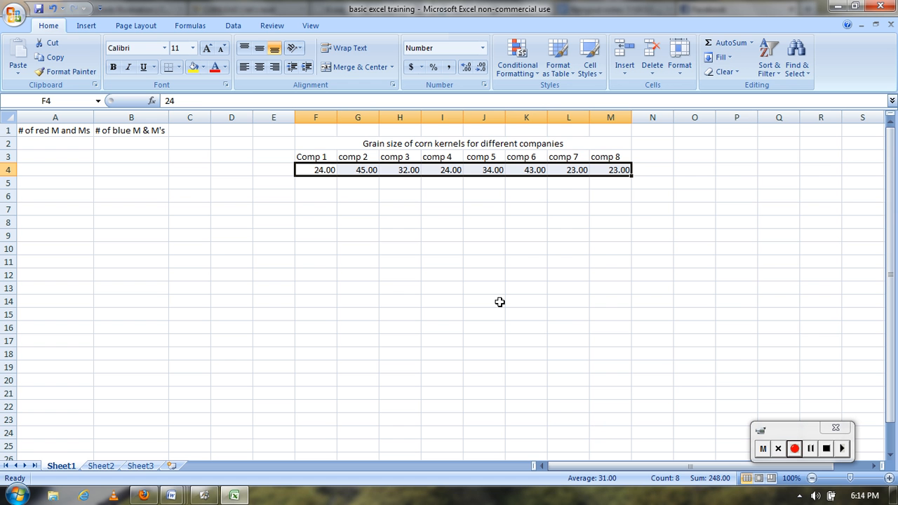
Preview the Date, Percentage and Fraction formats for F4:M4, keeping the Number format with 2 decimal places
right_click(443, 171)
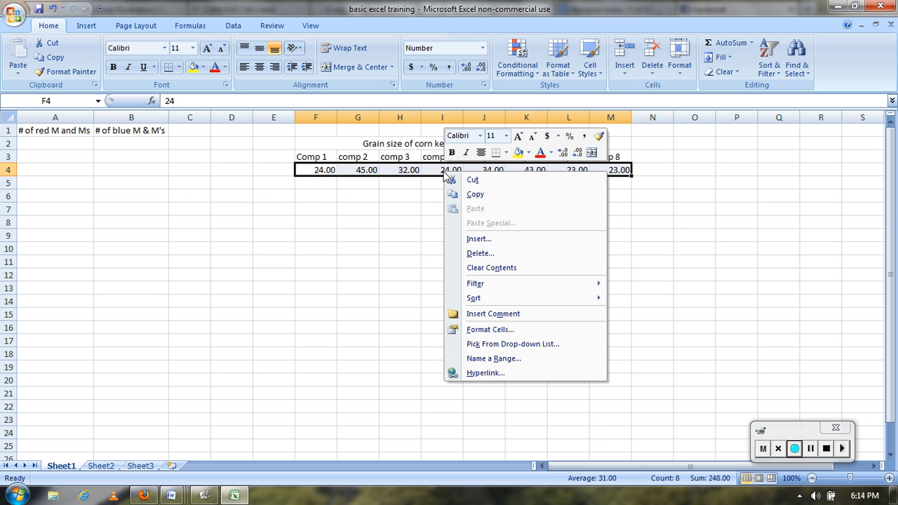
click(530, 330)
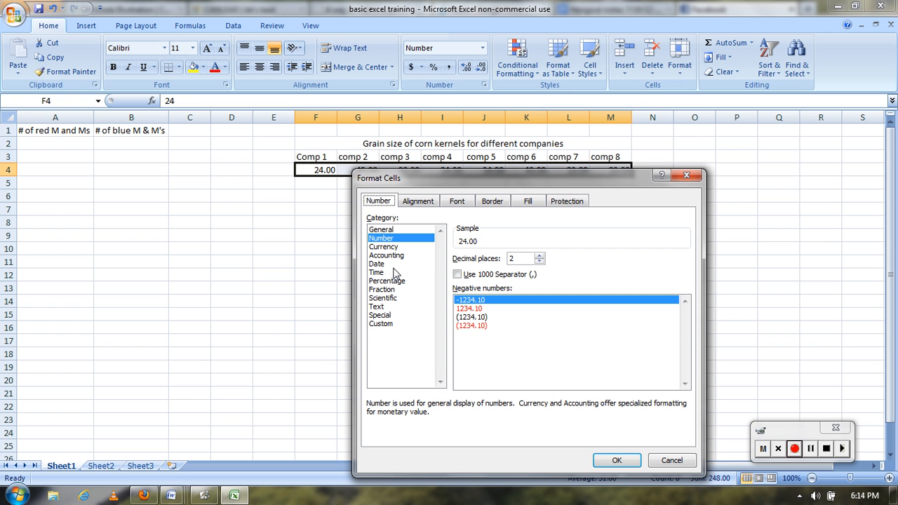
click(395, 266)
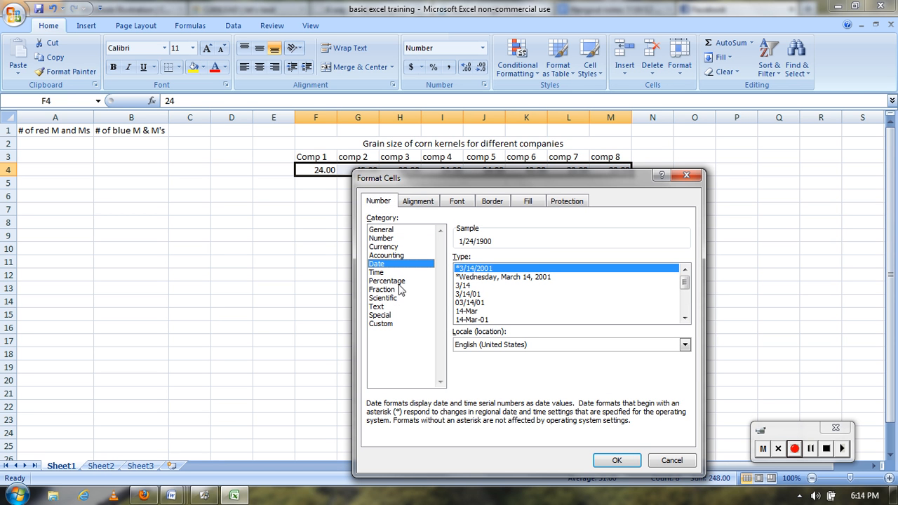
click(399, 283)
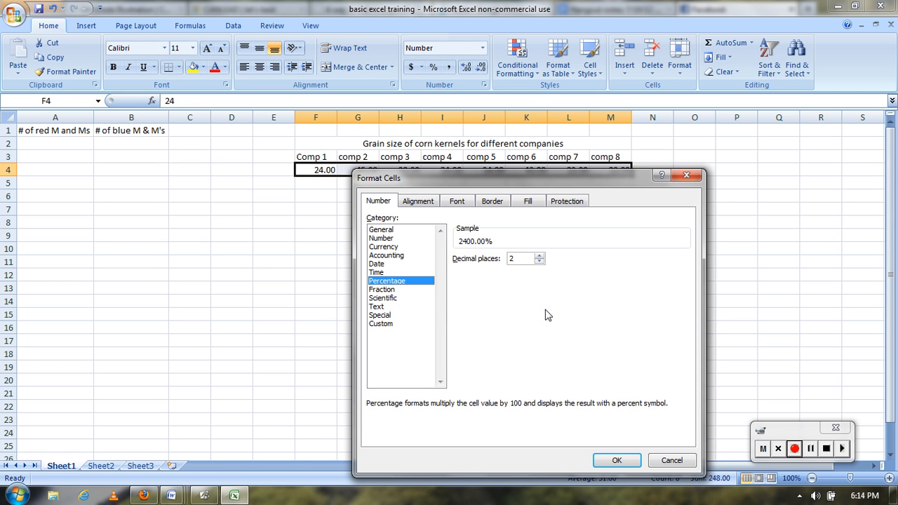
click(412, 290)
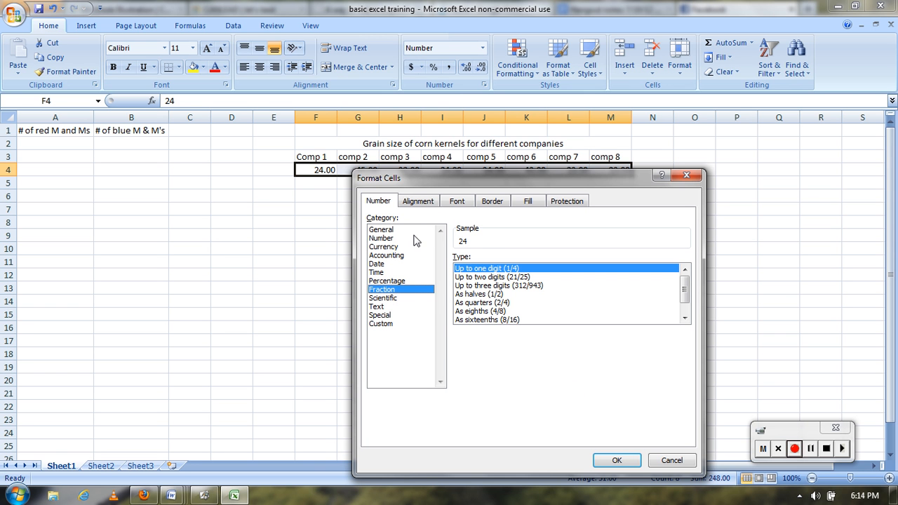
click(409, 240)
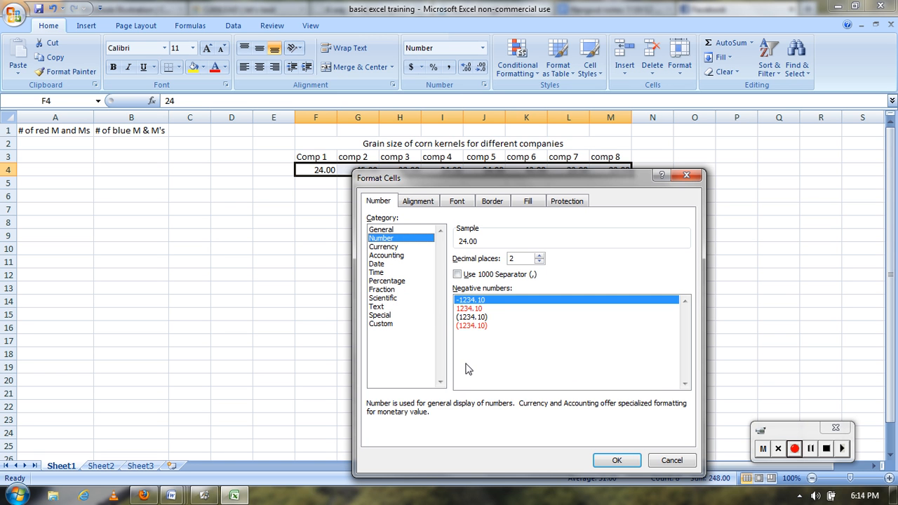
click(616, 461)
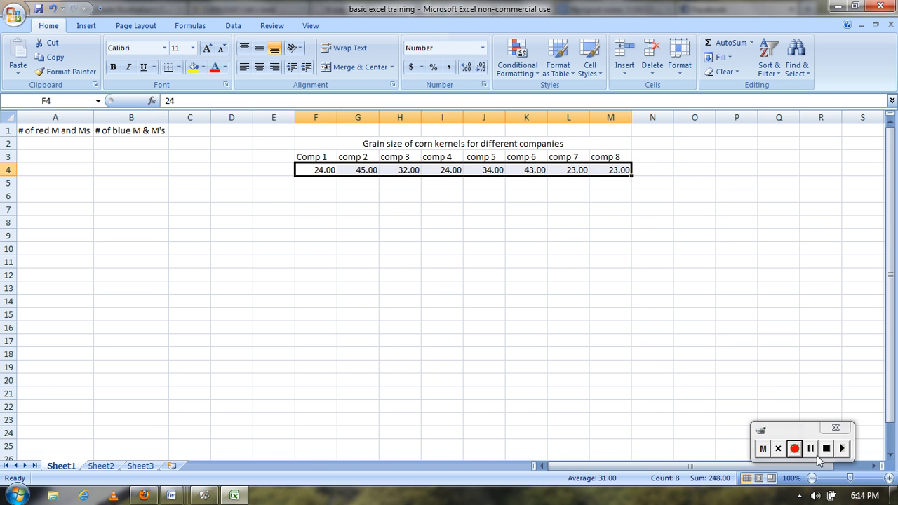
click(794, 448)
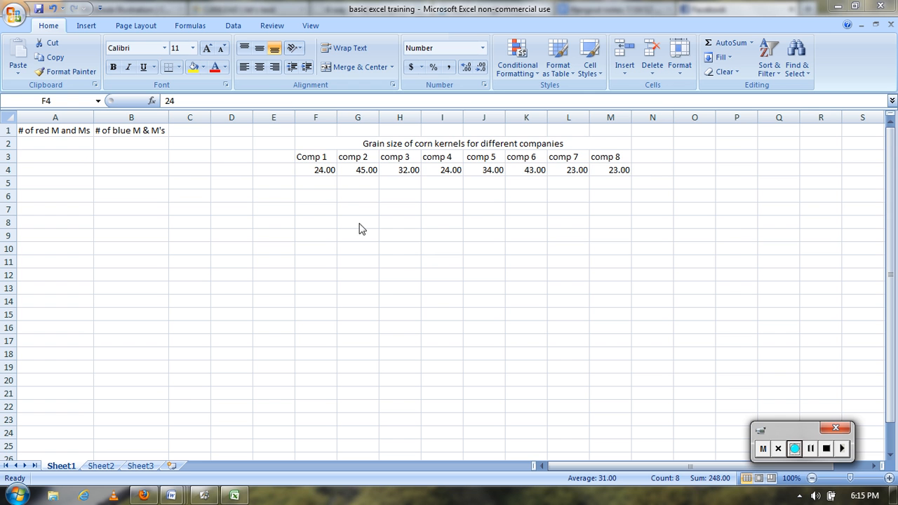
Try bold formatting on all eight company labels in F3:M3 and remove it again
click(312, 154)
click(315, 156)
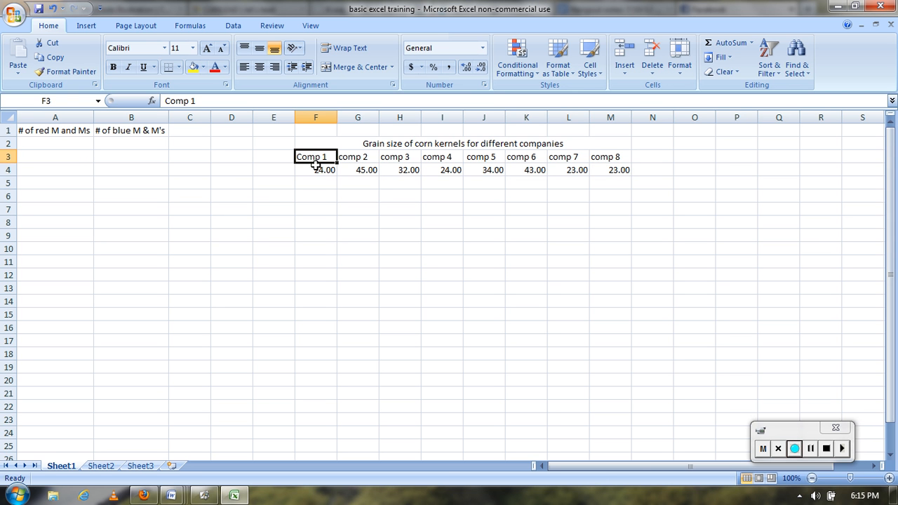
drag(320, 162, 620, 155)
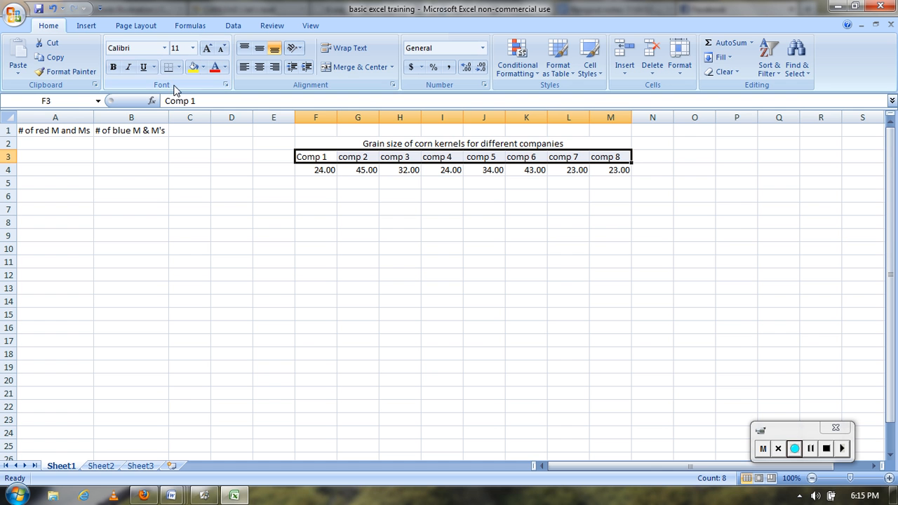
click(114, 70)
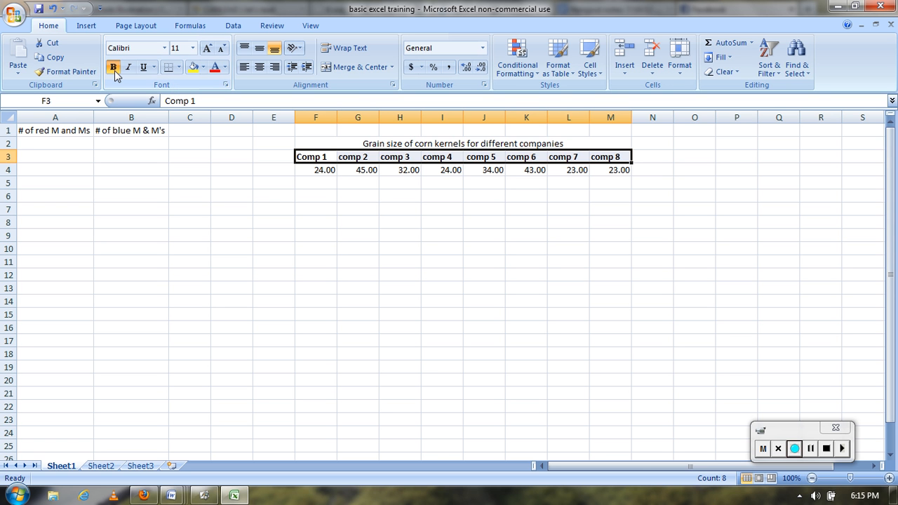
click(115, 70)
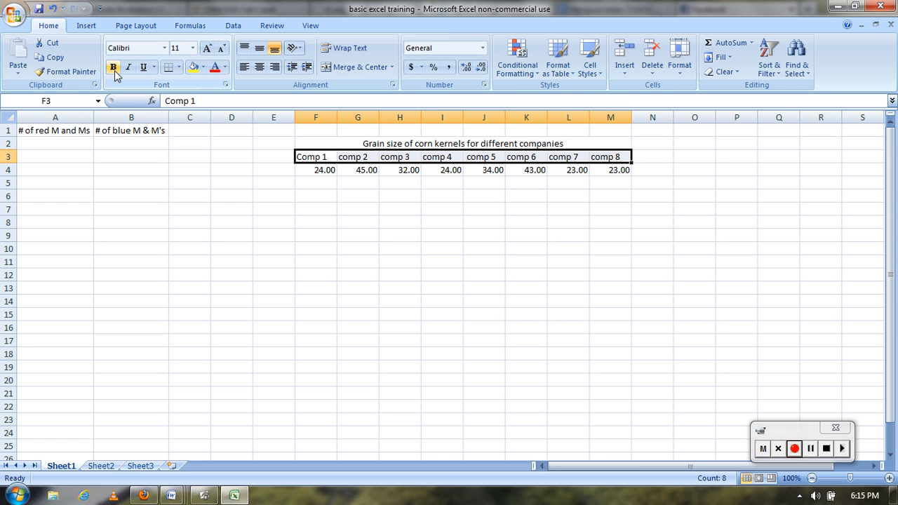
Try bold formatting on only the first four company labels in F3:I3
click(322, 158)
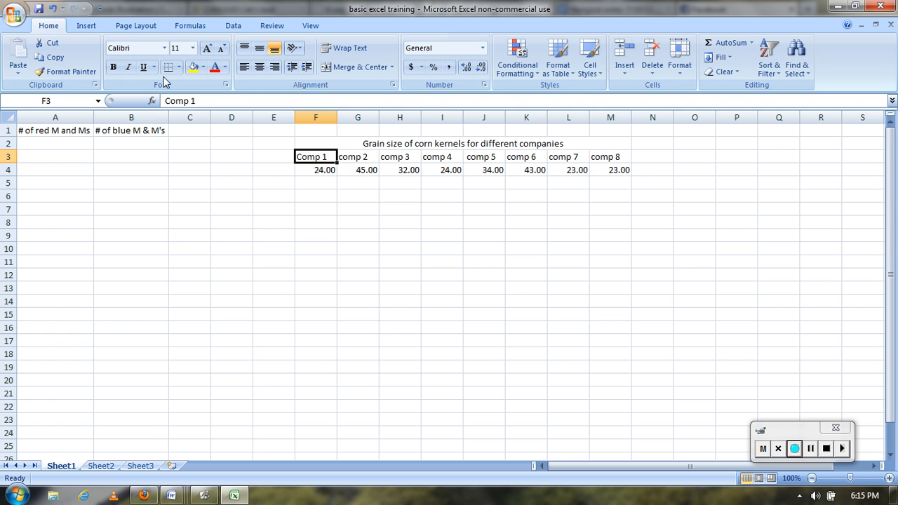
drag(331, 165, 445, 157)
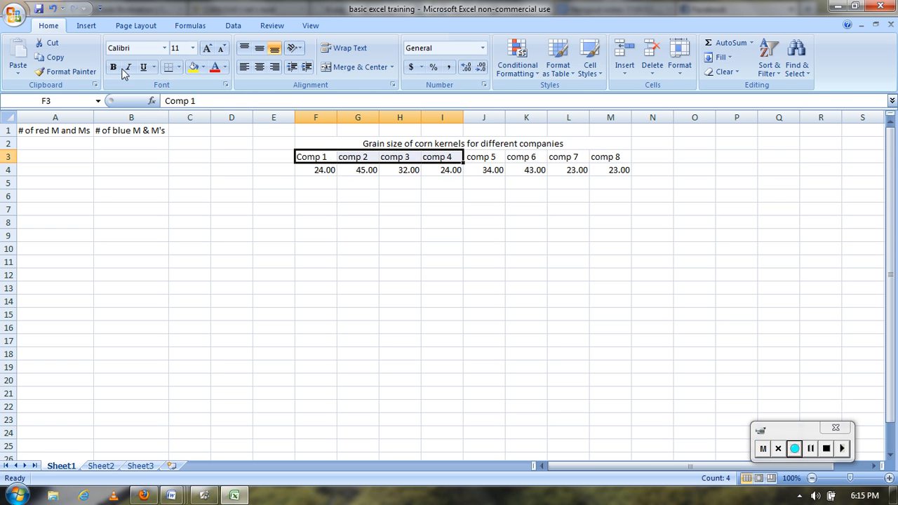
click(115, 70)
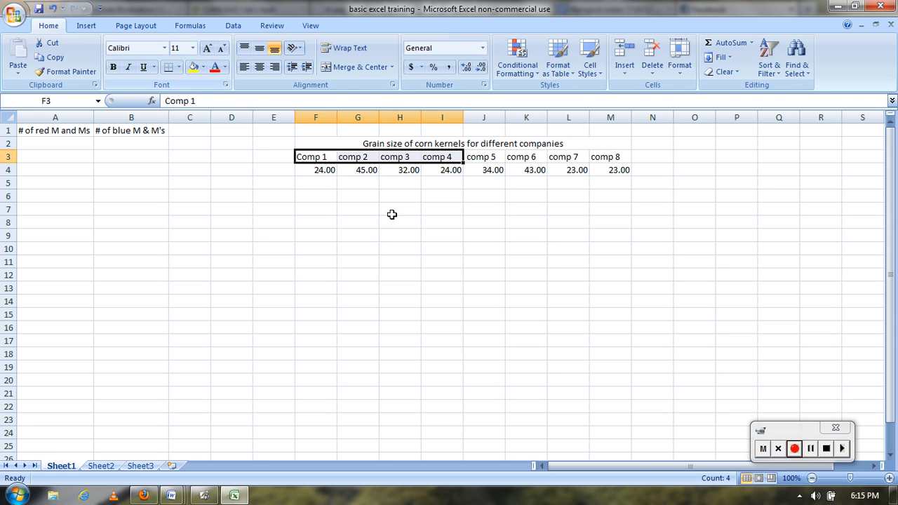
Undo the bold formatting on the first four company labels in F3:I3
key(ctrl+z)
click(393, 172)
click(315, 155)
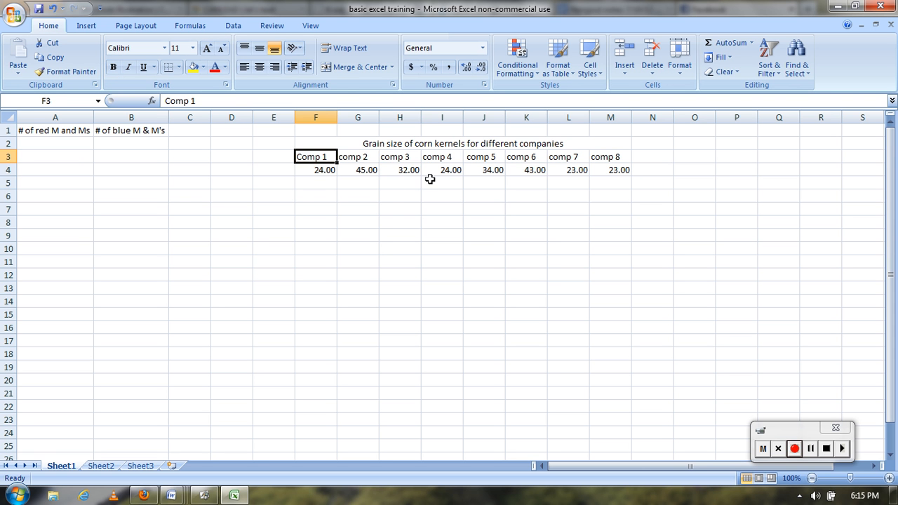
click(399, 158)
click(493, 157)
click(553, 158)
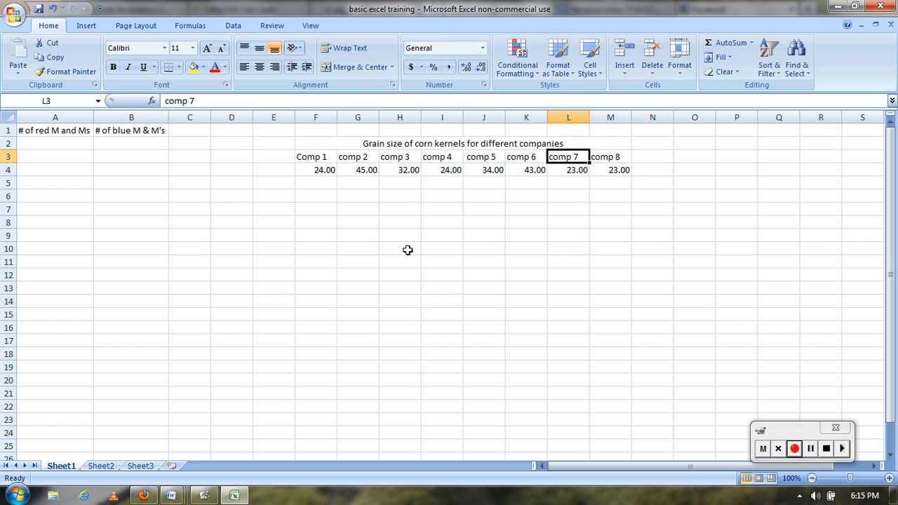
Make only the alternating company labels Comp 1, comp 3, comp 5 and comp 7 in row 3 bold
click(315, 157)
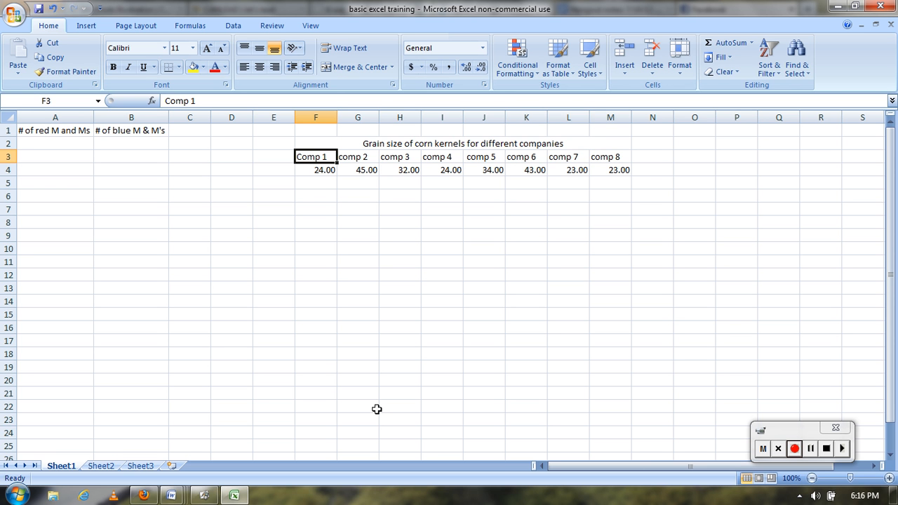
ctrl+click(397, 160)
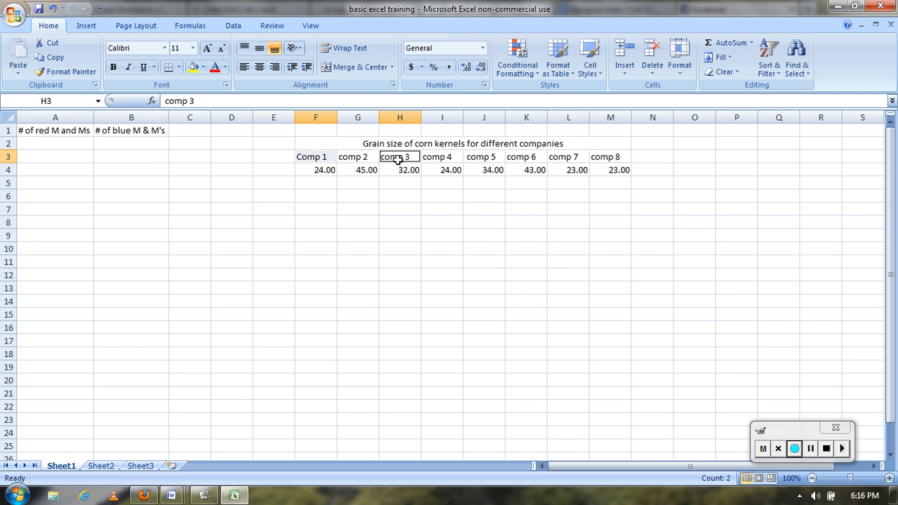
ctrl+click(478, 158)
ctrl+click(564, 159)
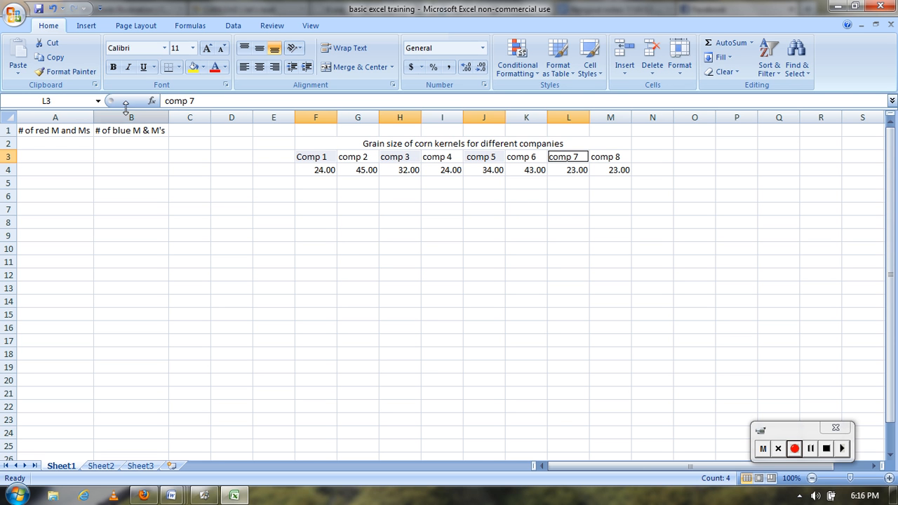
click(113, 68)
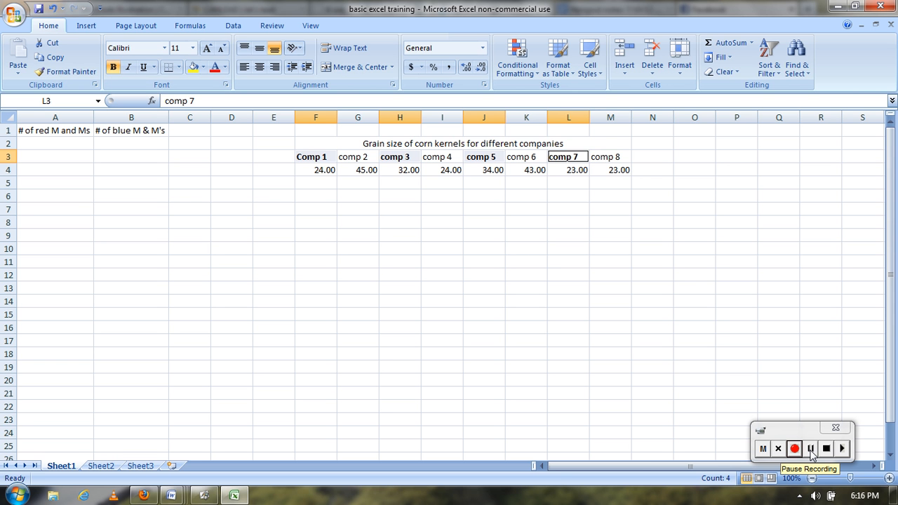
click(811, 452)
click(794, 453)
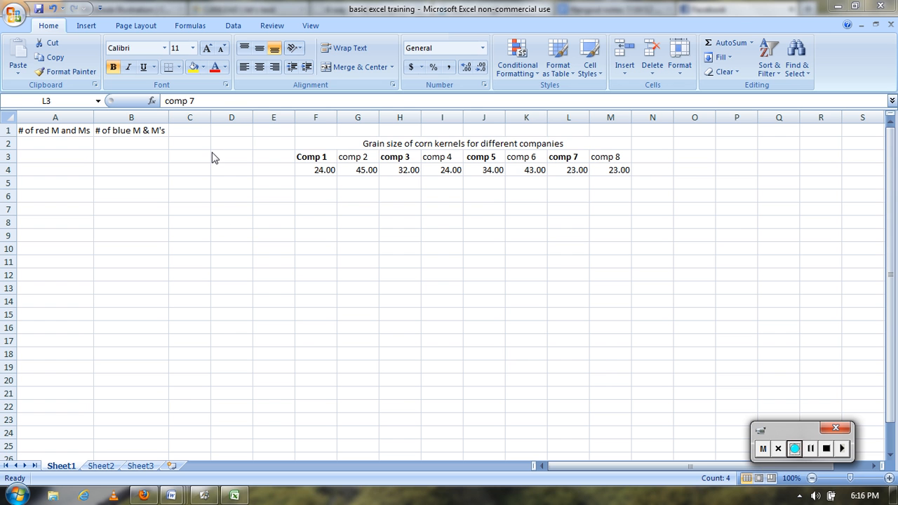
Change the font of the merged corn kernel title in F2 to AR CENA
click(434, 149)
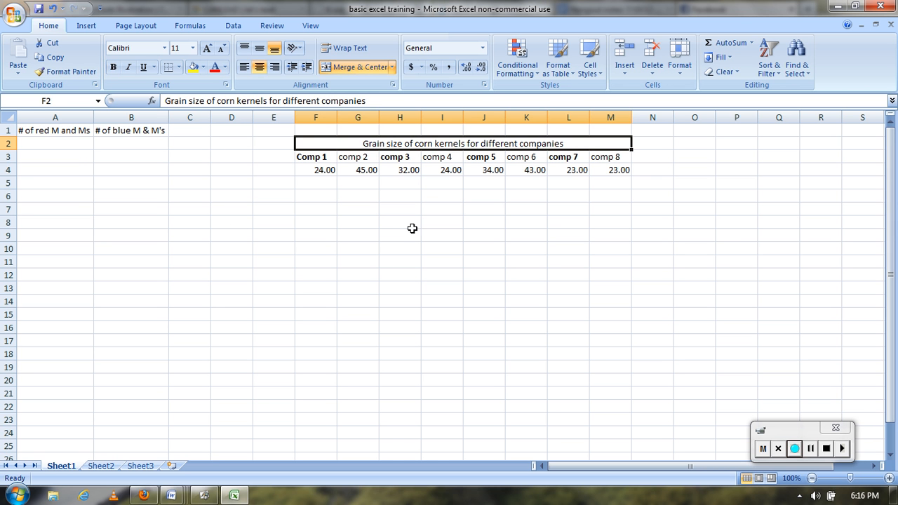
click(225, 68)
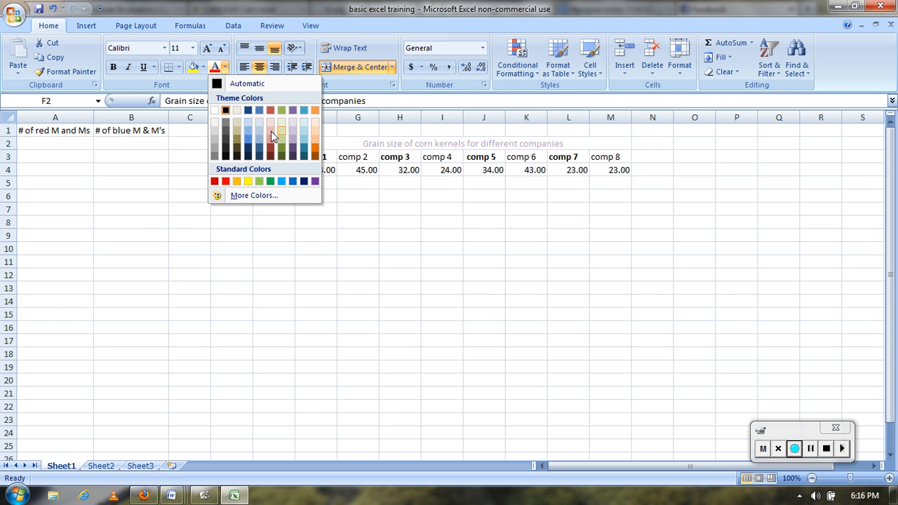
click(164, 48)
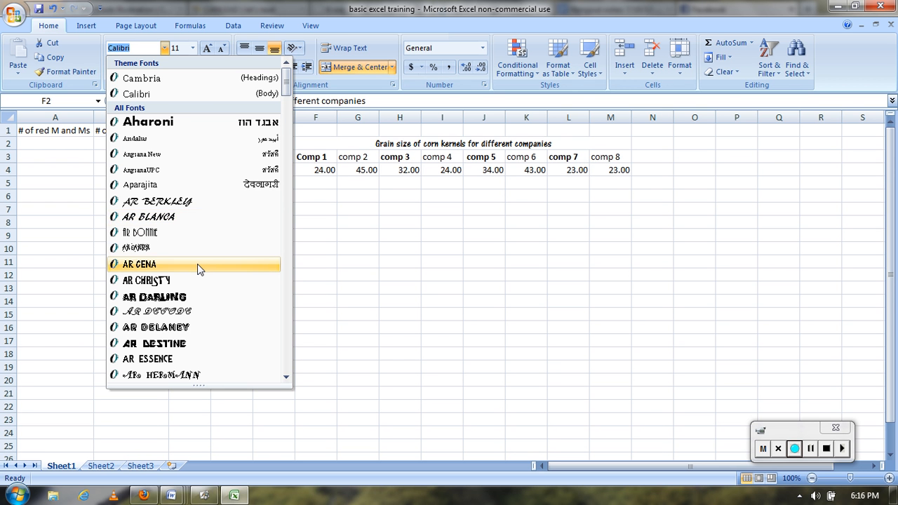
click(197, 270)
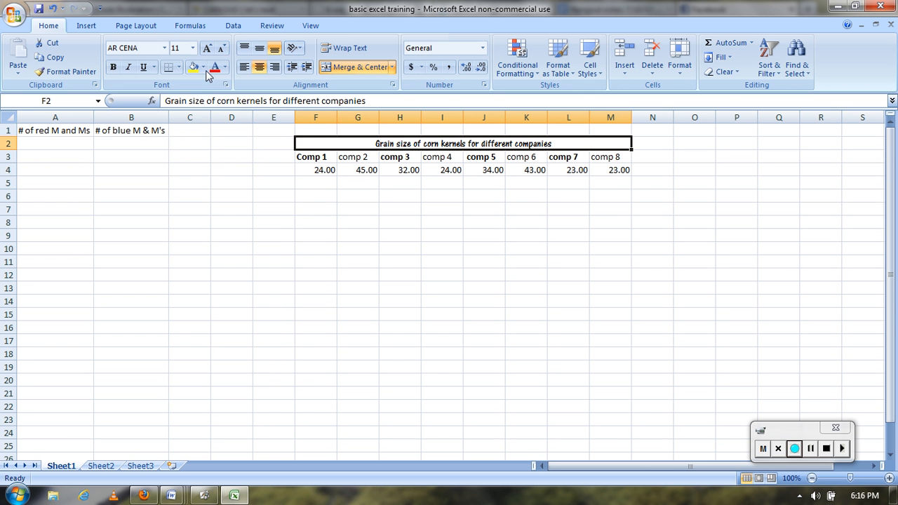
Try the top and middle vertical alignments on the title in F2 and go back to bottom alignment
click(192, 48)
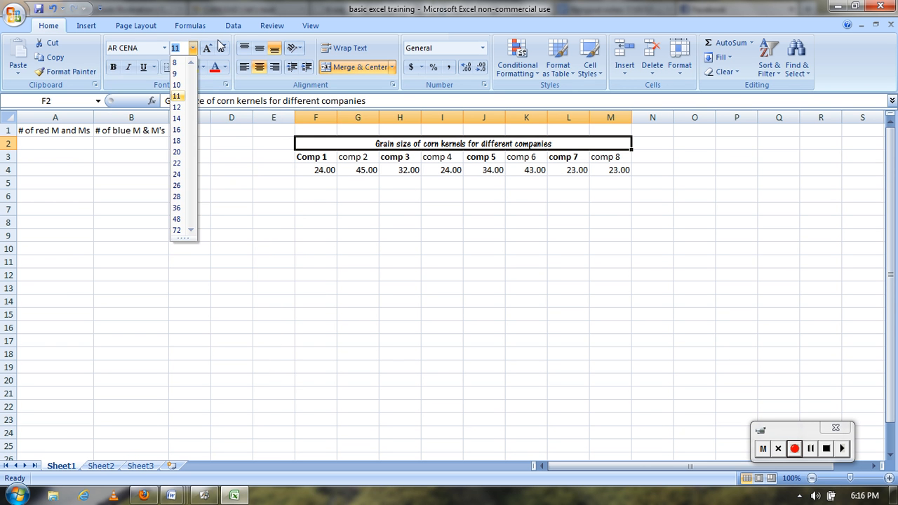
click(252, 55)
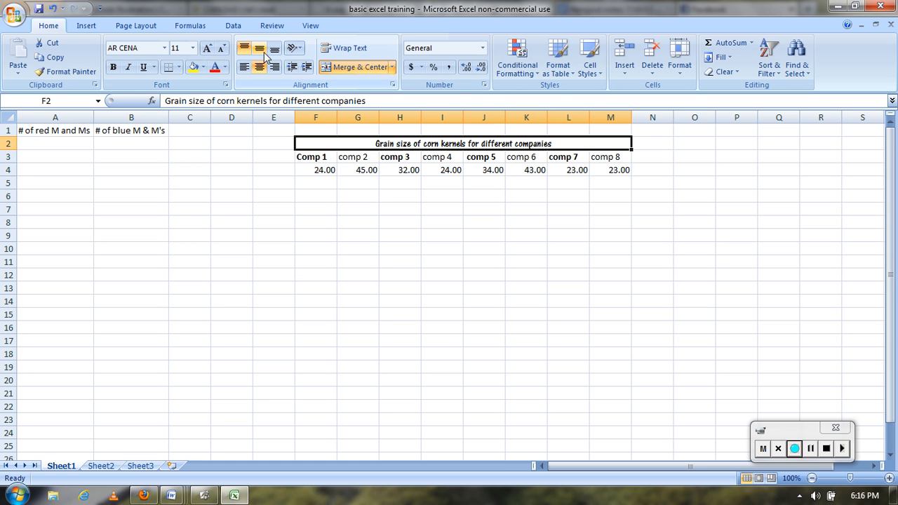
click(260, 51)
click(275, 51)
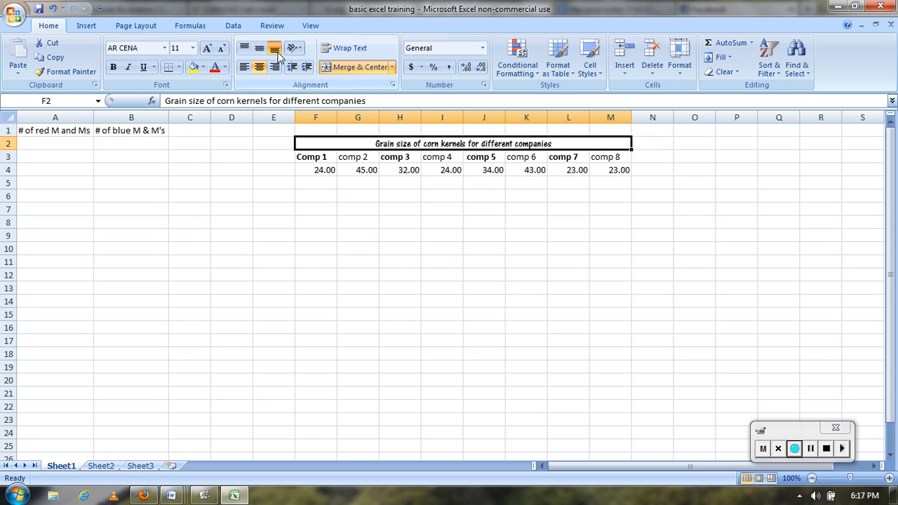
click(810, 449)
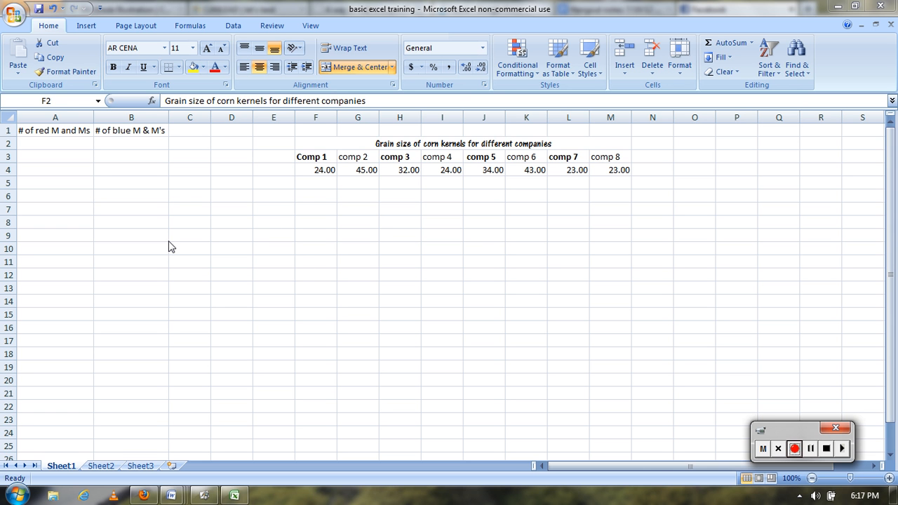
Insert one empty column before column A, which holds the red M and Ms heading
click(63, 115)
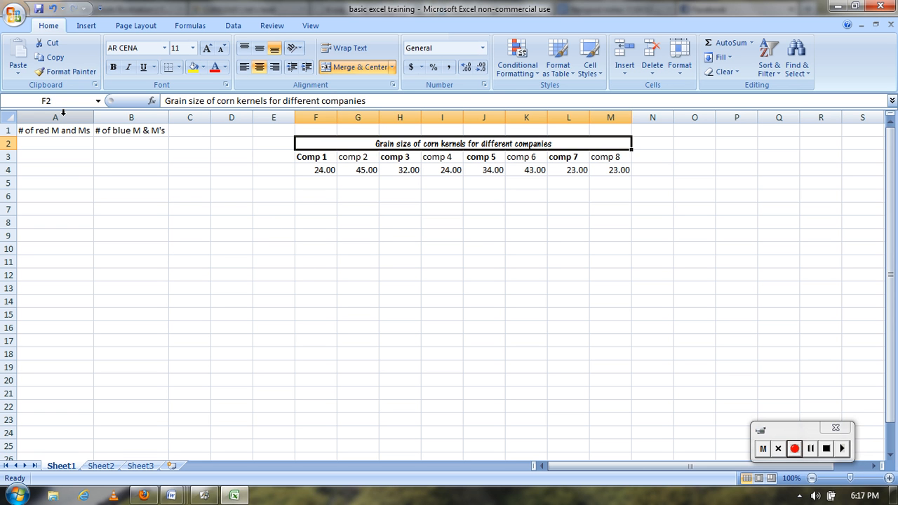
click(64, 113)
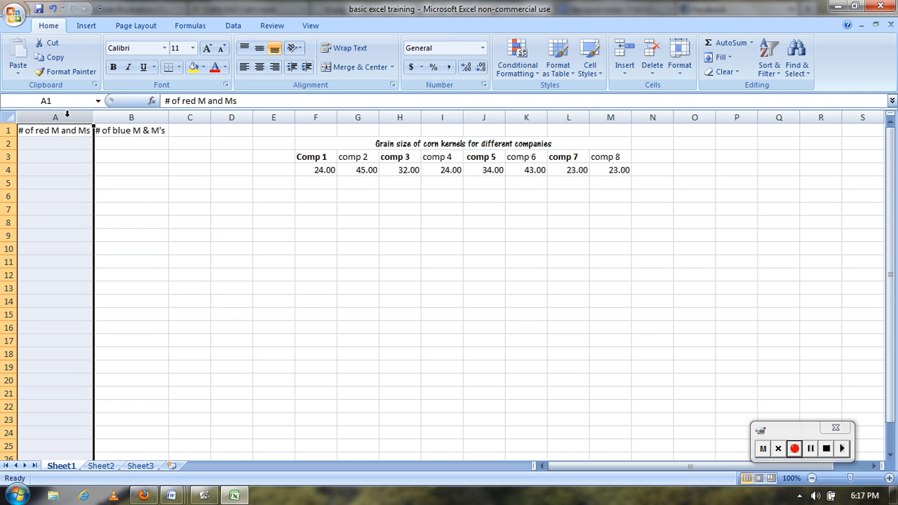
right_click(67, 113)
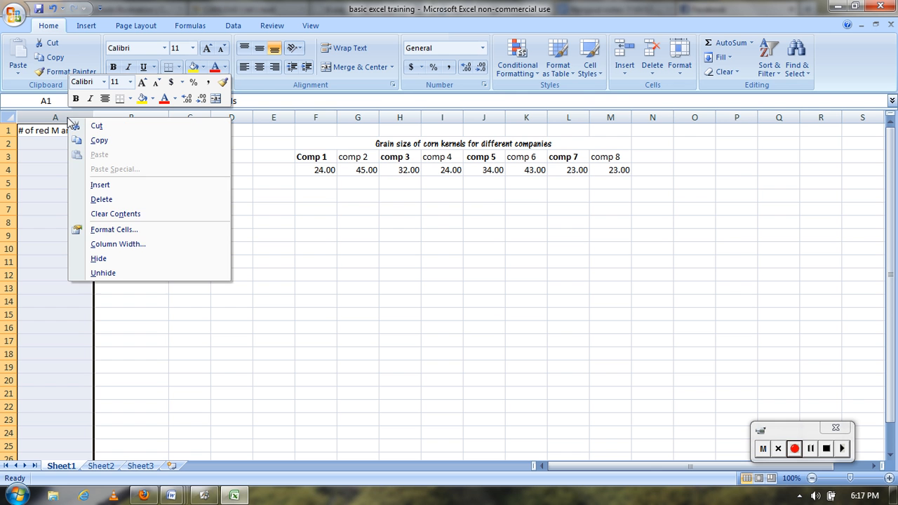
click(109, 186)
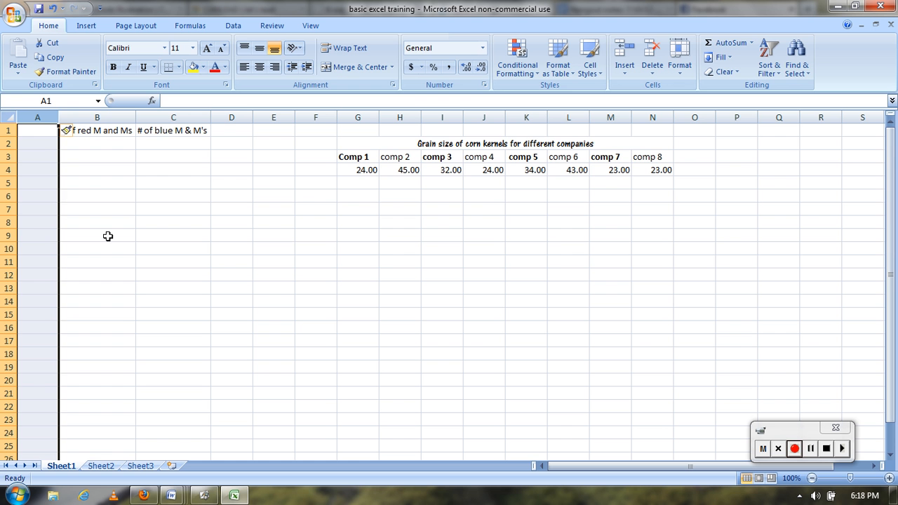
click(98, 181)
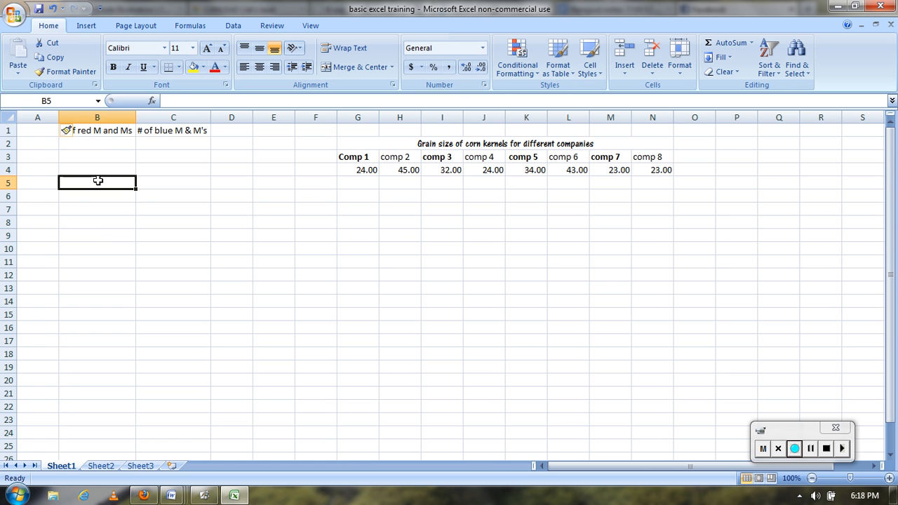
Insert three empty columns at once before column B, using columns B to D as the selection
click(114, 114)
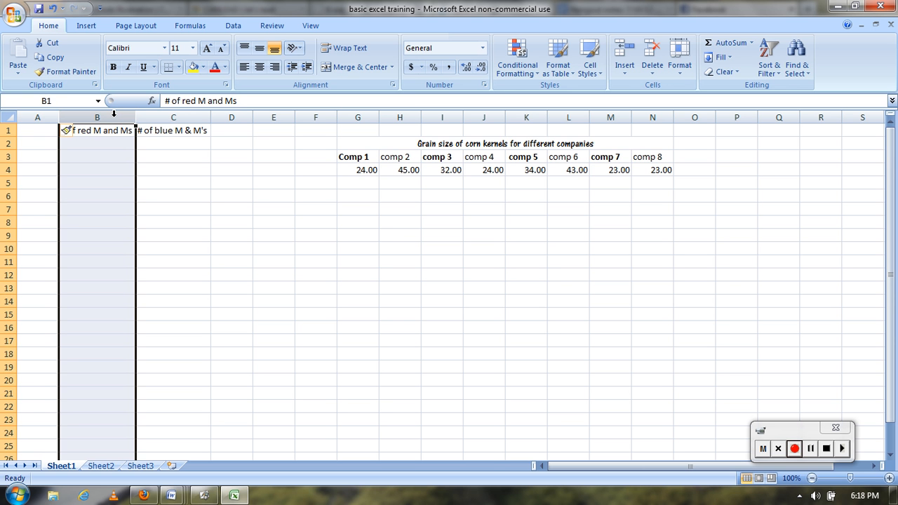
drag(114, 114, 232, 117)
right_click(231, 118)
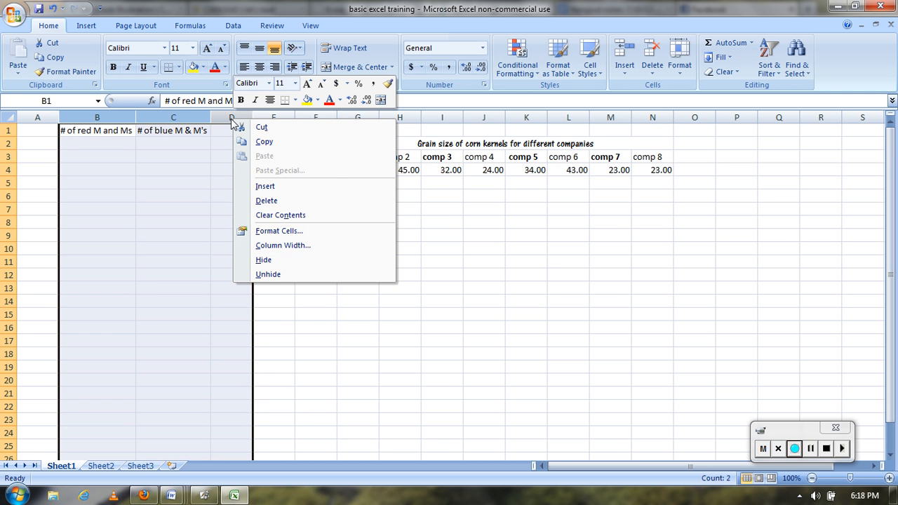
click(280, 185)
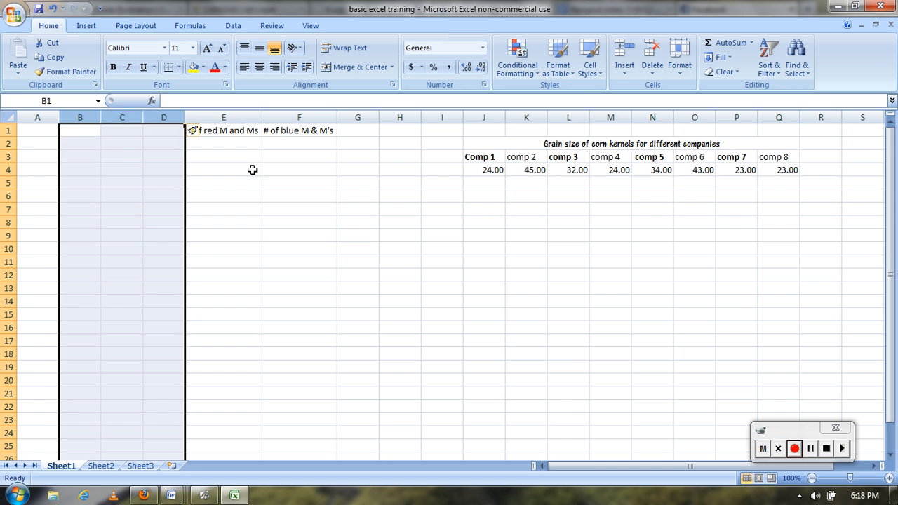
click(253, 170)
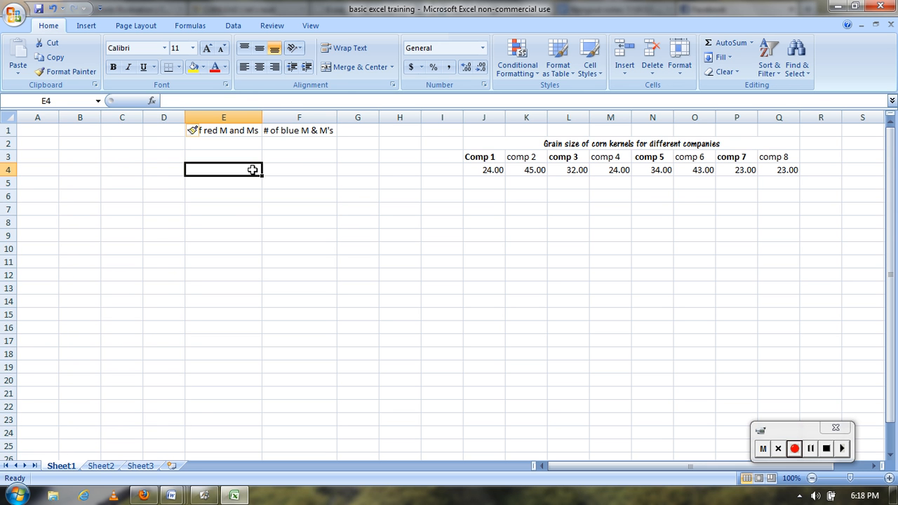
Undo both column insertions
key(ctrl+z)
key(ctrl+z)
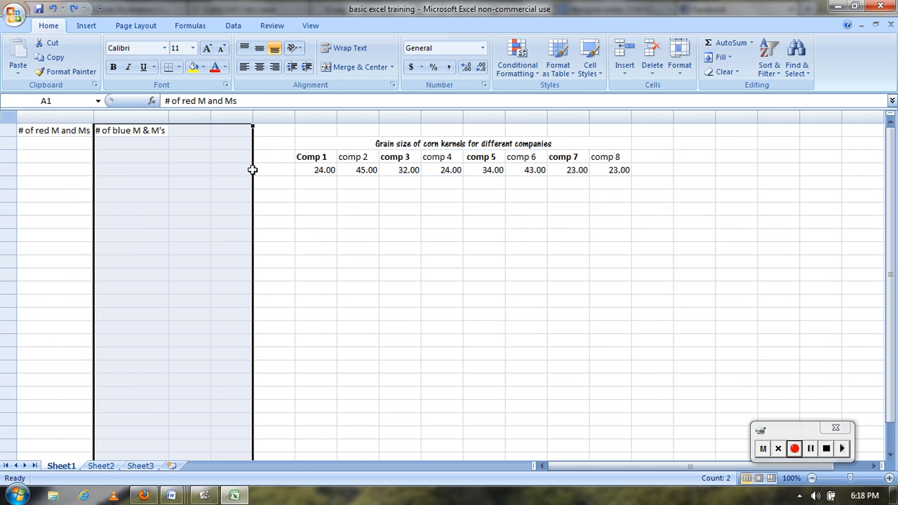
Insert one empty row above row 7, below the grain size table
click(10, 142)
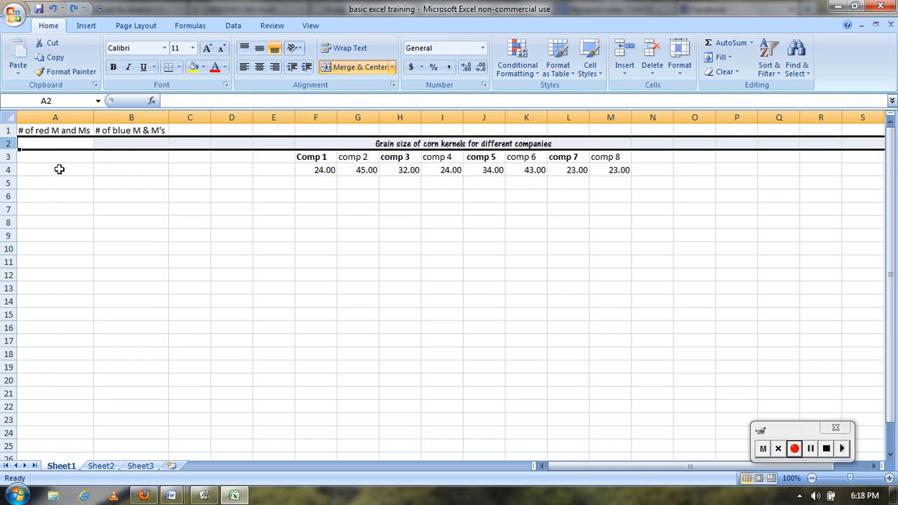
click(5, 209)
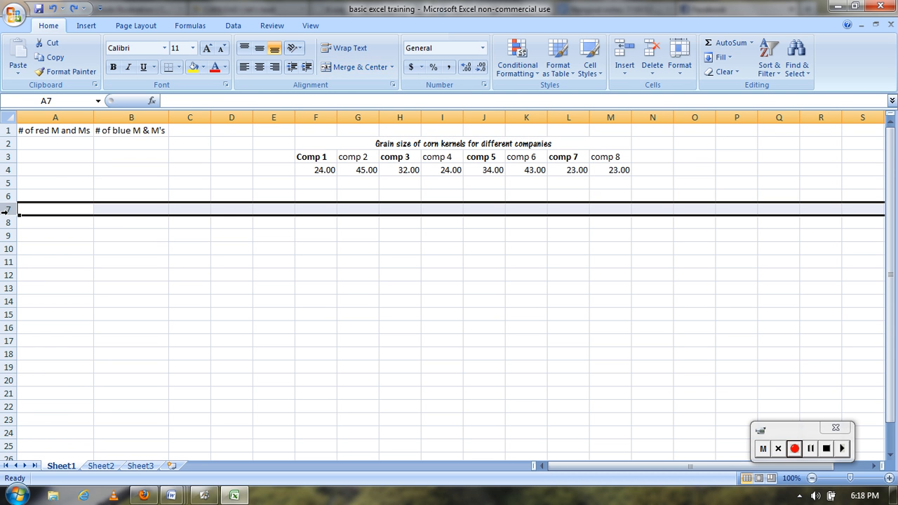
right_click(6, 210)
click(5, 209)
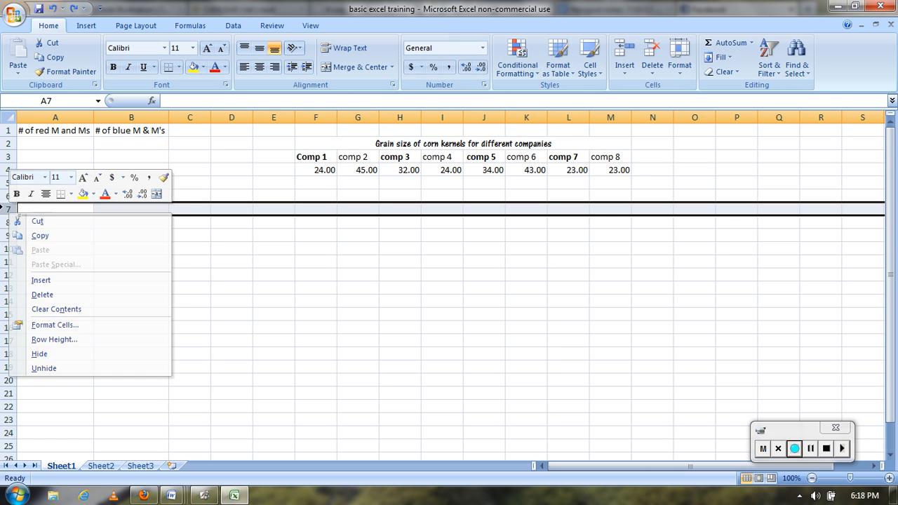
right_click(7, 208)
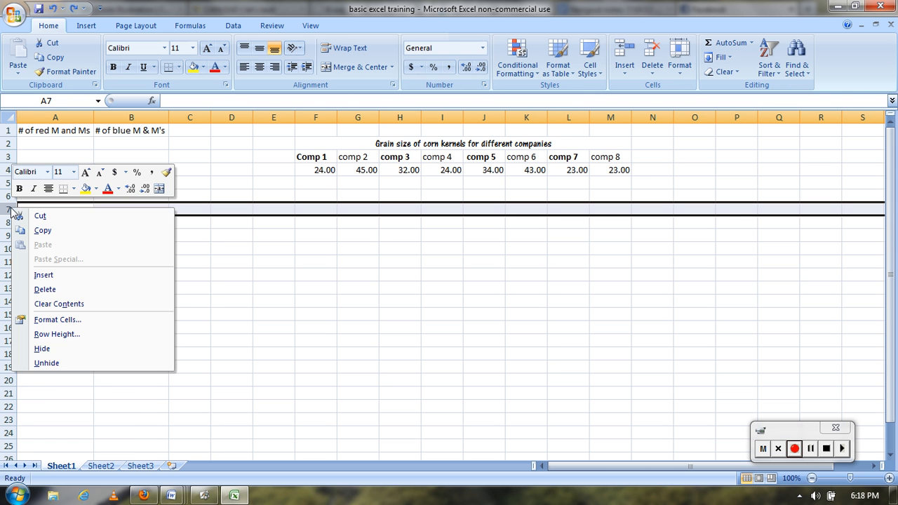
click(75, 275)
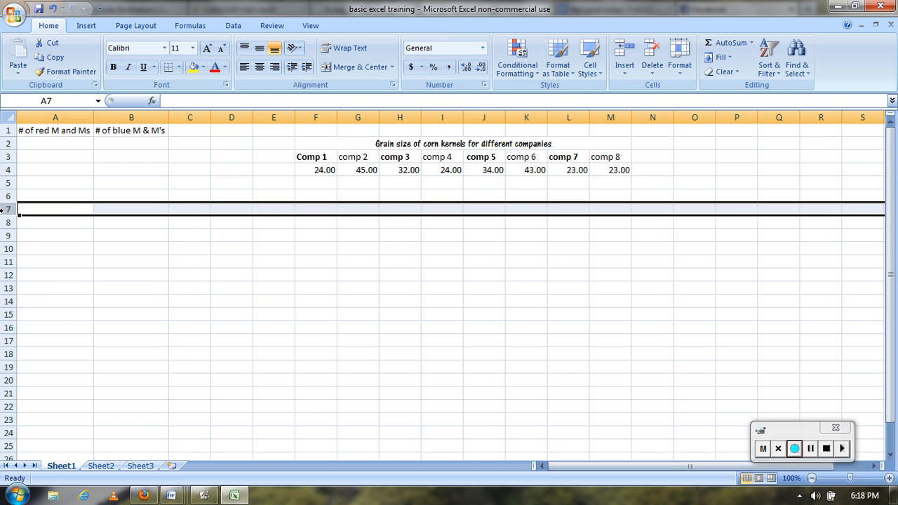
Insert five empty rows at once above row 7, using rows 7 to 11 as the selection
drag(4, 209, 6, 265)
right_click(6, 236)
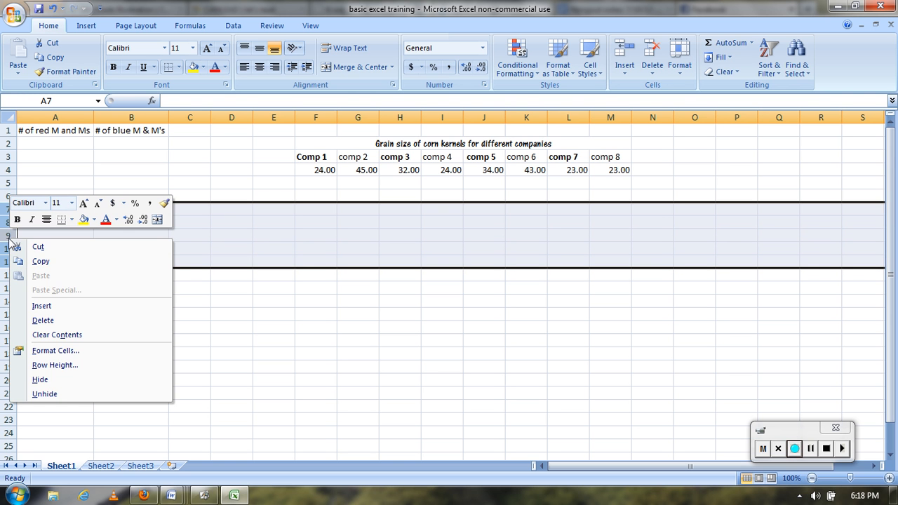
click(62, 303)
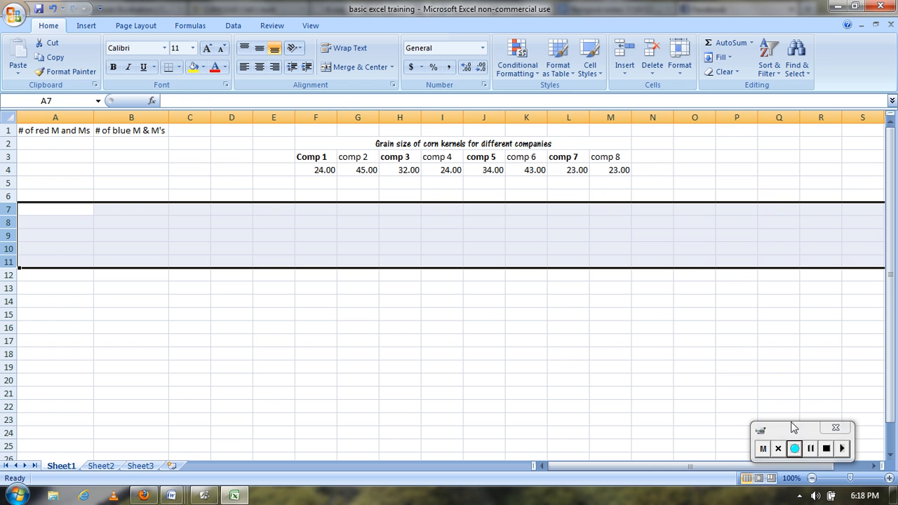
click(795, 449)
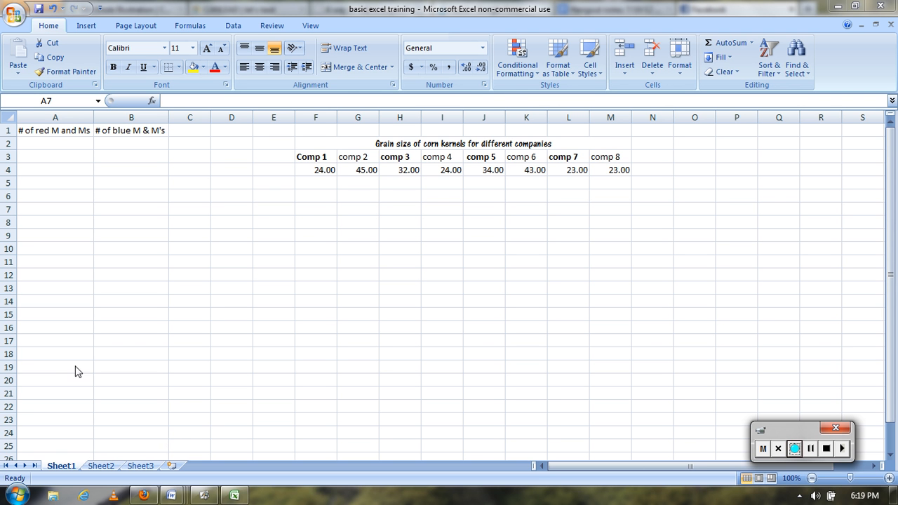
View the Sheet2 worksheet, return to Sheet1 and select cell A7
click(101, 469)
click(101, 467)
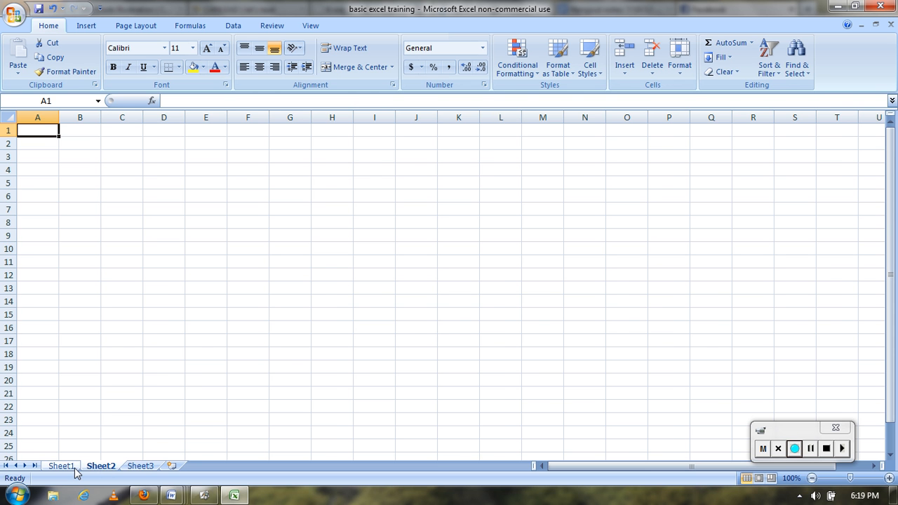
click(75, 469)
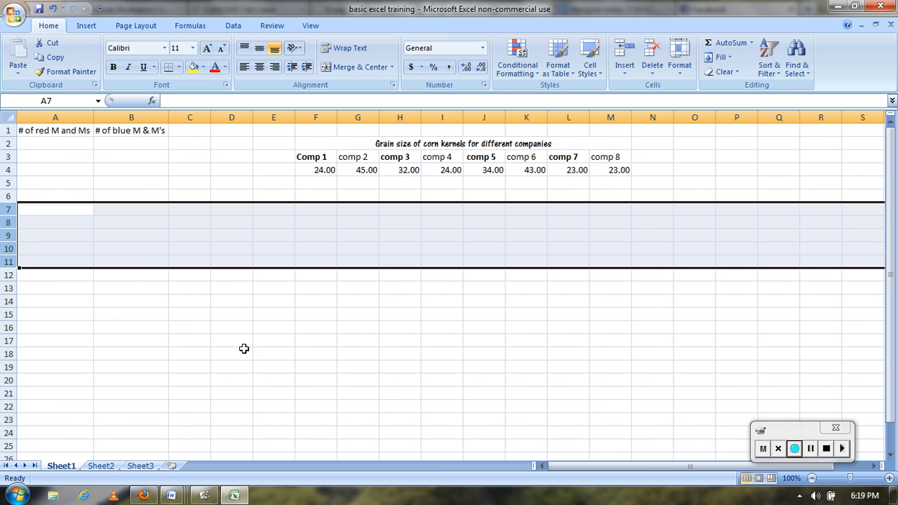
click(48, 206)
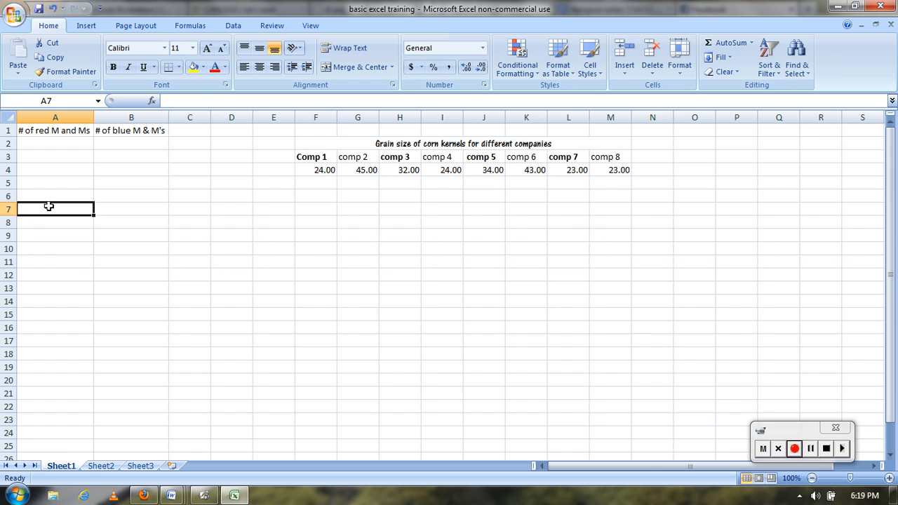
Enter the title "# of toys sold in the US" in cell A1 of Sheet2
click(101, 466)
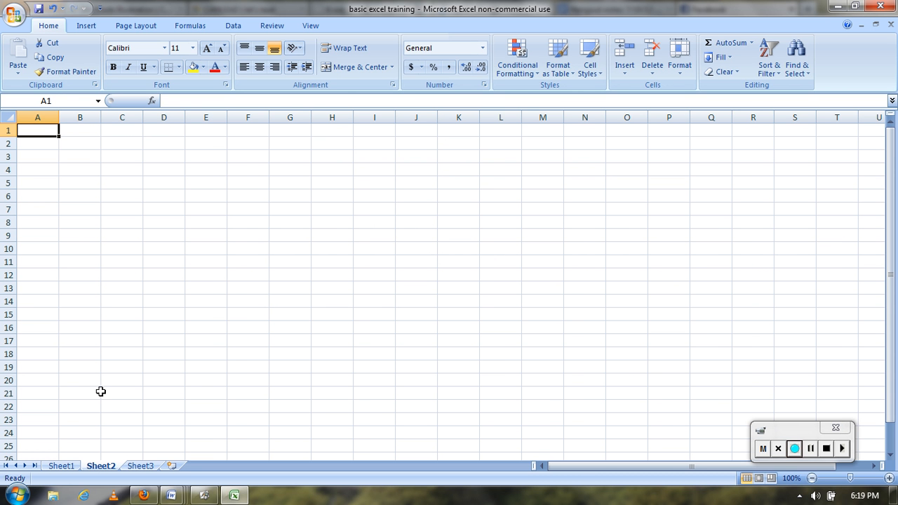
text(# of)
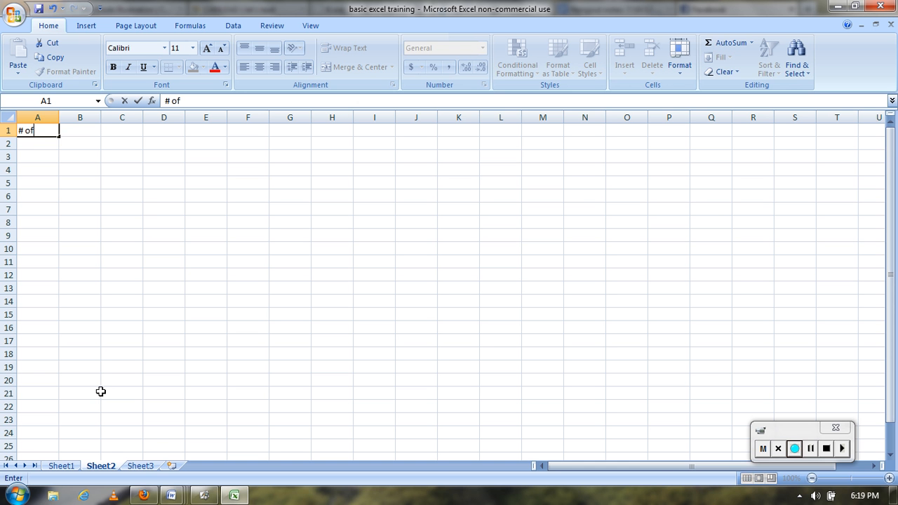
text( toys sold in the US)
key(Return)
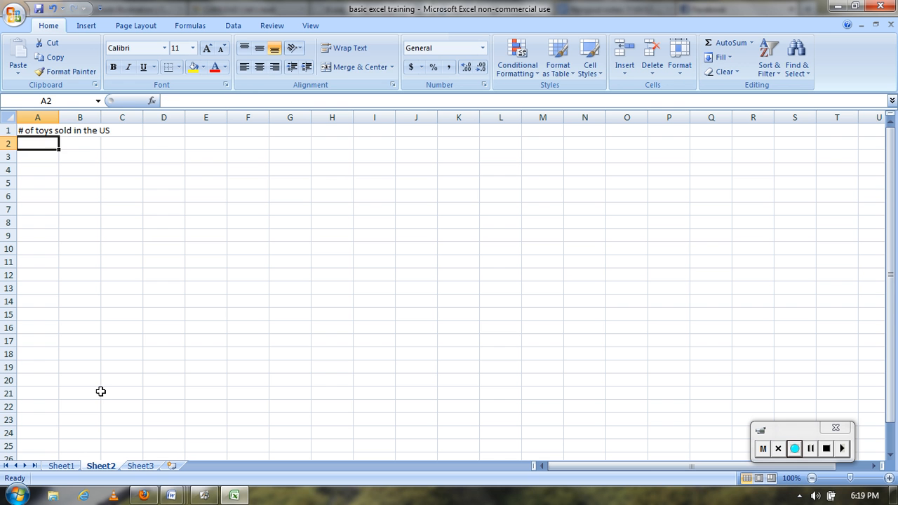
Merge and center the toys title across A1:C1 and make it bold
drag(30, 132, 124, 133)
click(371, 67)
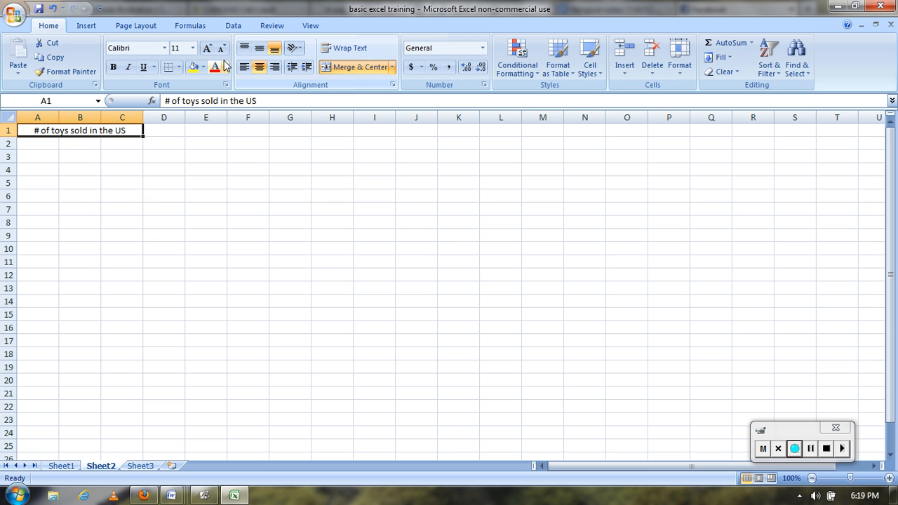
click(113, 68)
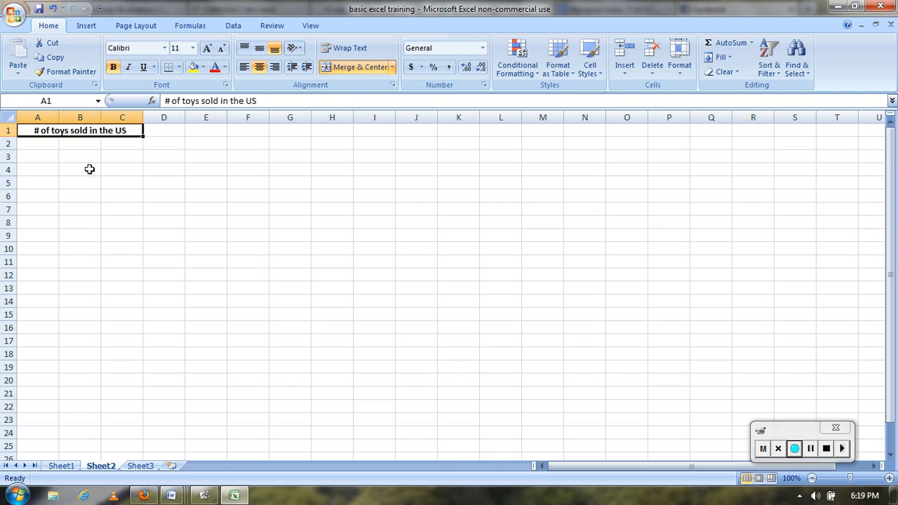
click(64, 155)
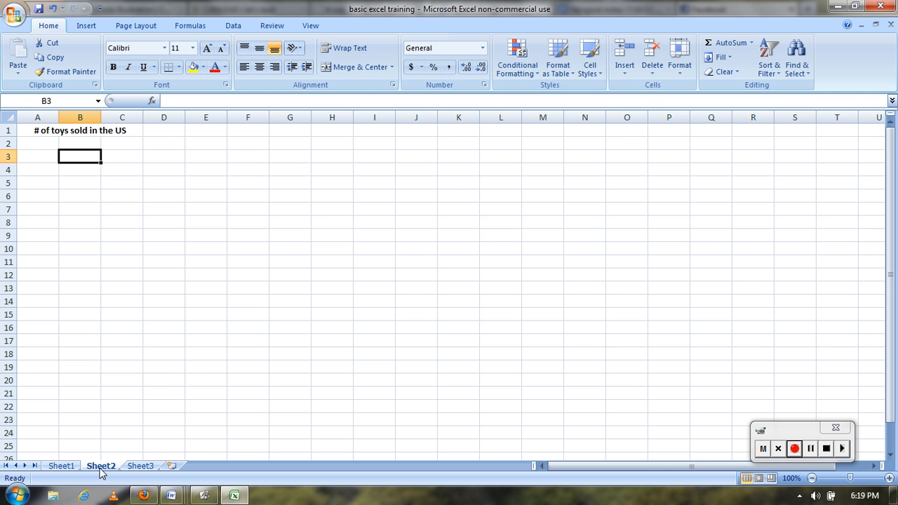
Rename the Sheet2 worksheet as toys
right_click(101, 467)
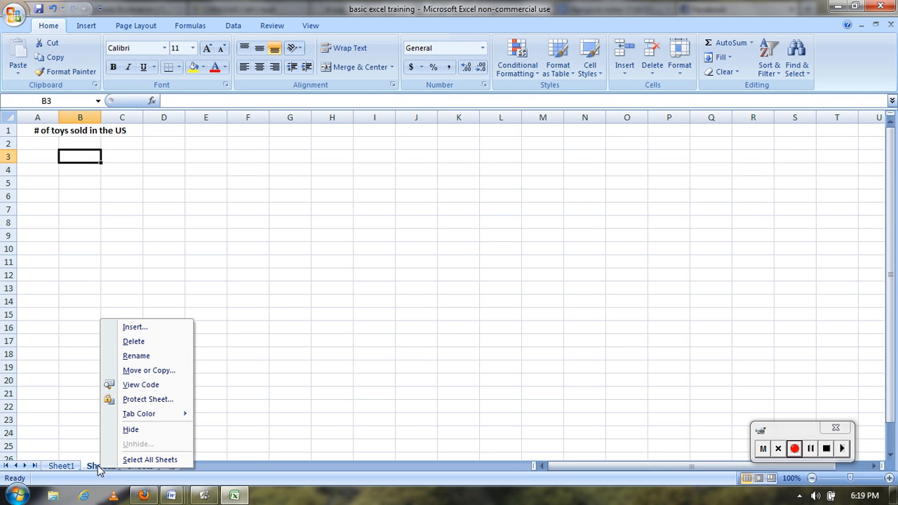
click(145, 355)
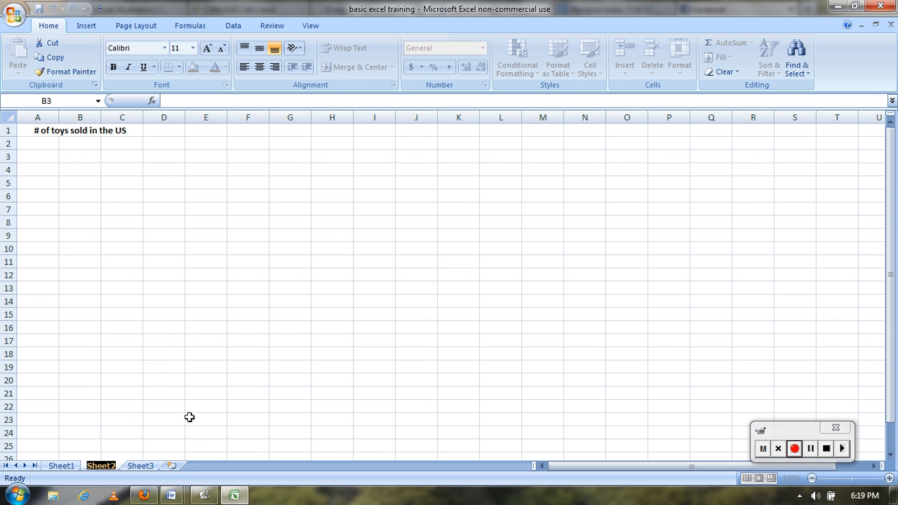
text(toys)
key(Return)
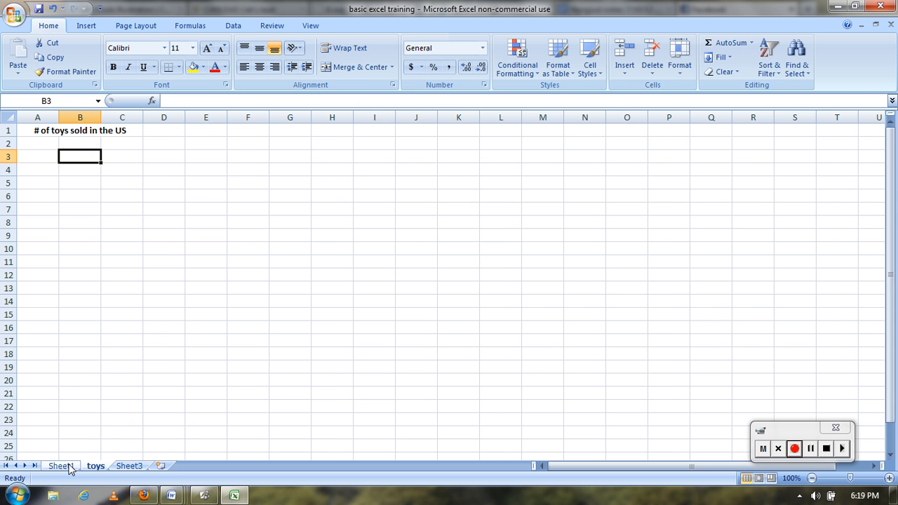
Rename the Sheet1 worksheet as food
right_click(69, 468)
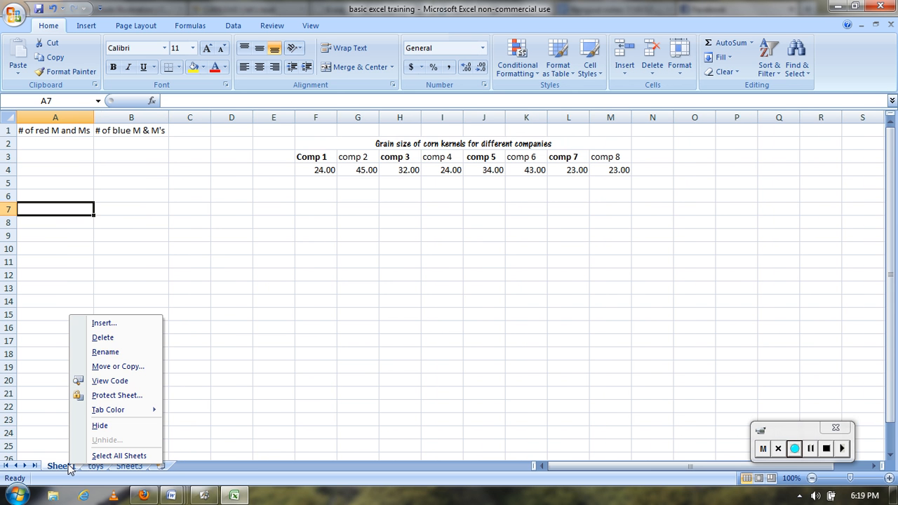
click(127, 352)
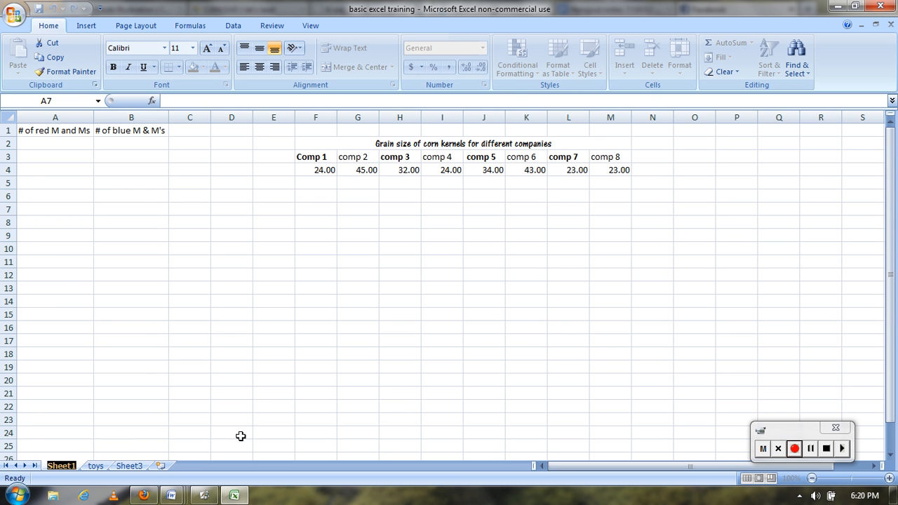
text(food)
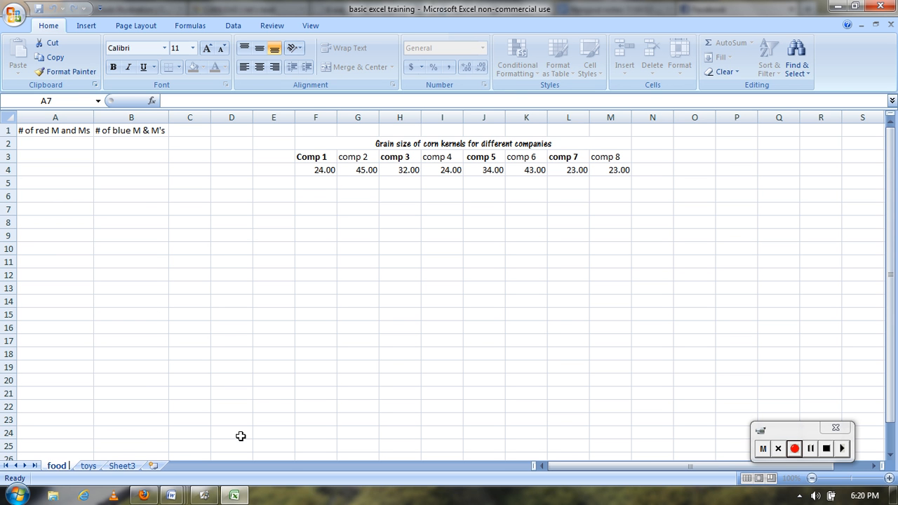
key(Return)
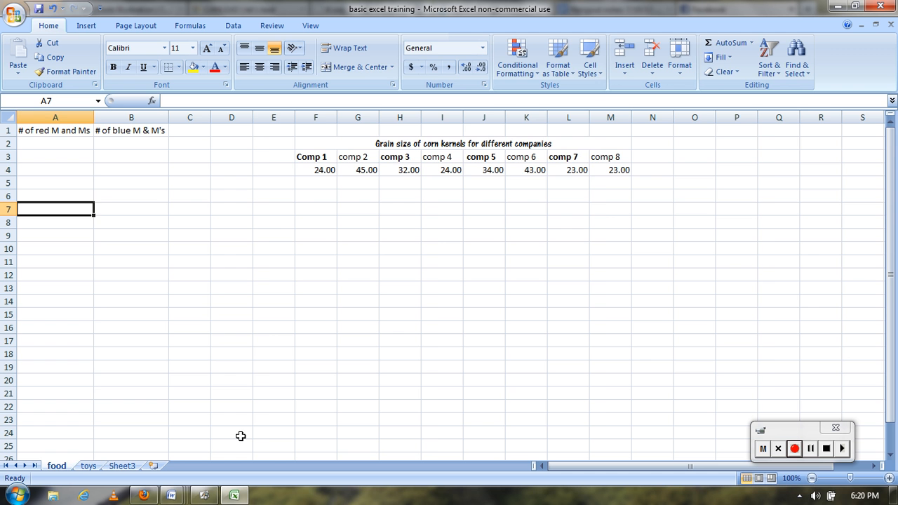
Delete the empty Sheet3 worksheet from the workbook
click(89, 467)
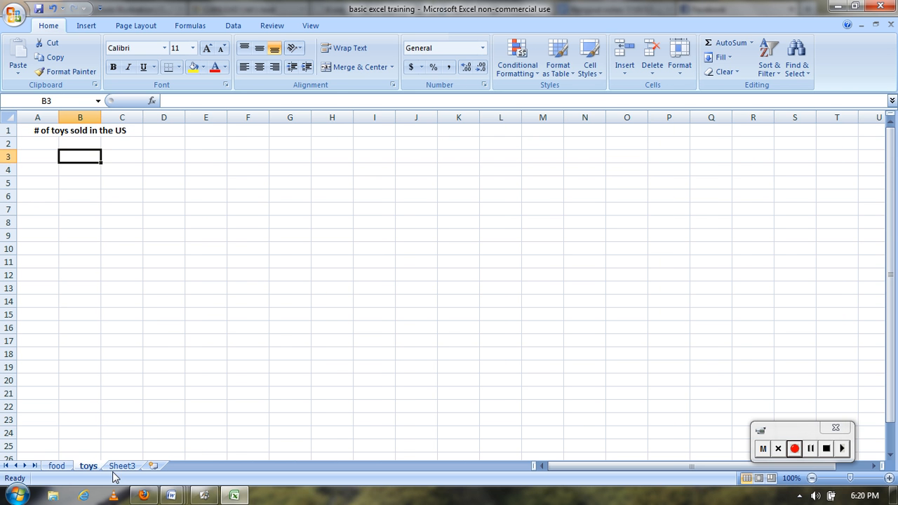
click(123, 466)
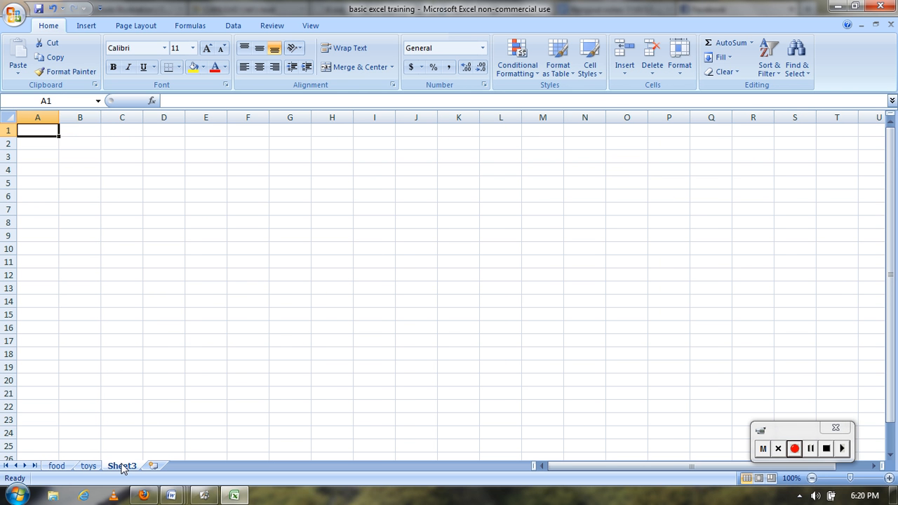
right_click(122, 466)
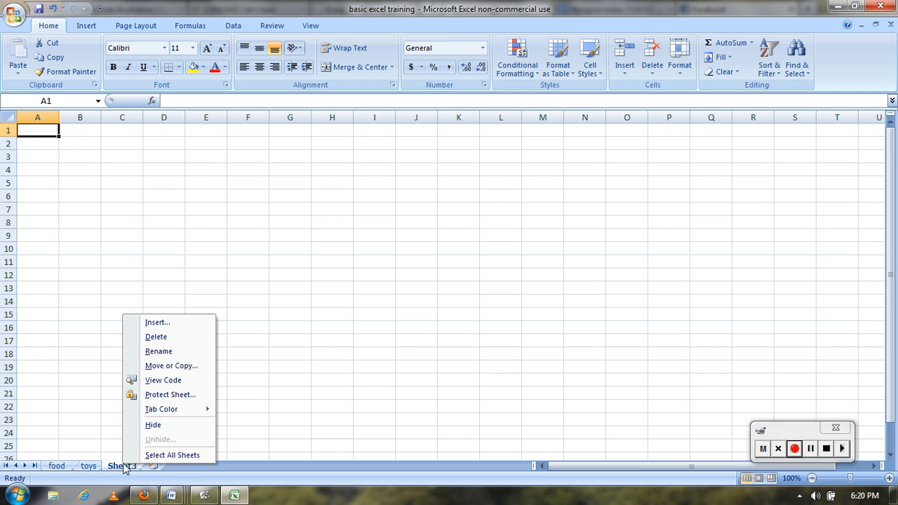
click(166, 337)
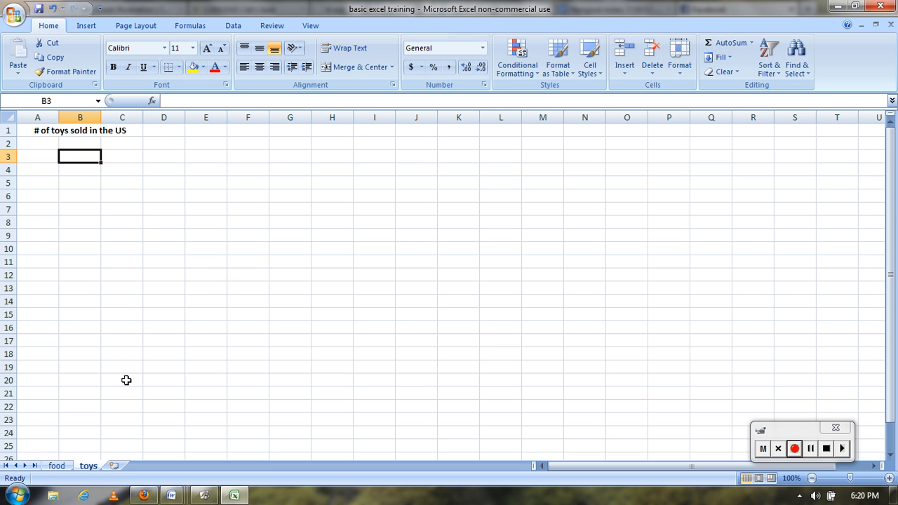
Insert a new blank worksheet and move it to the end of the sheet order, after toys
right_click(81, 466)
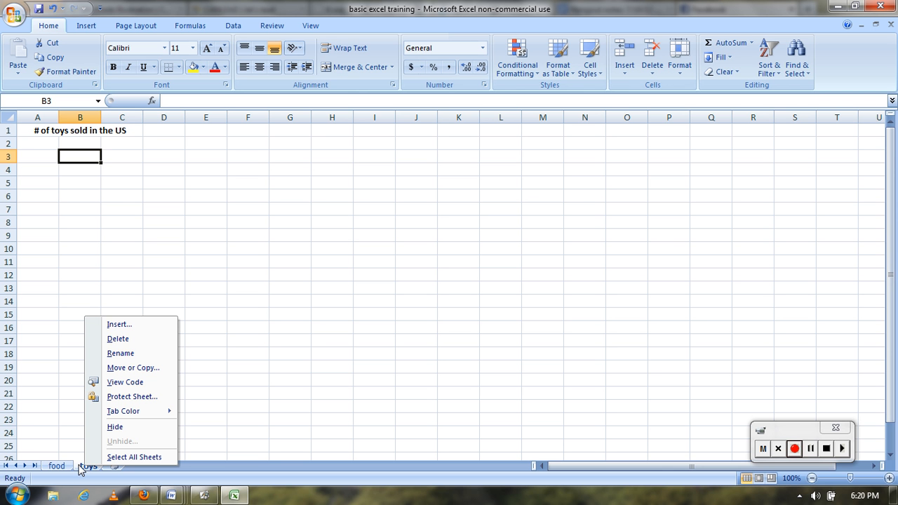
click(129, 325)
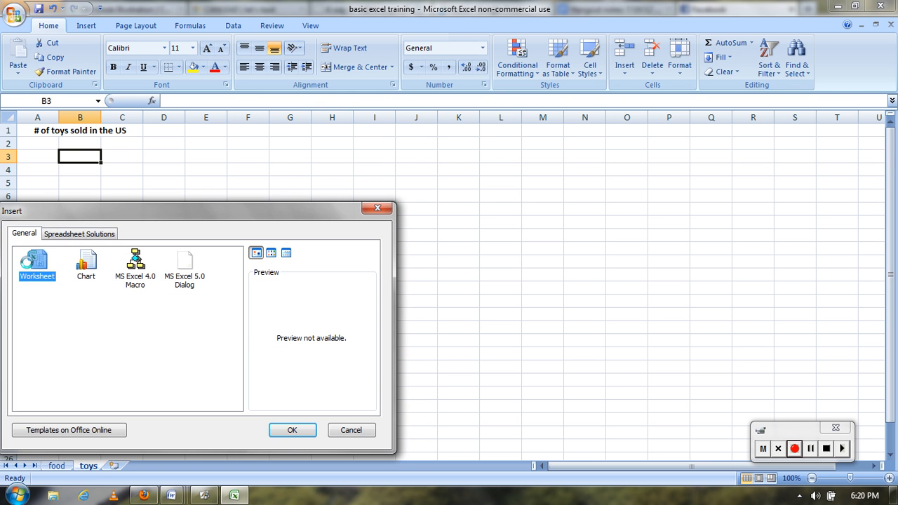
double_click(37, 263)
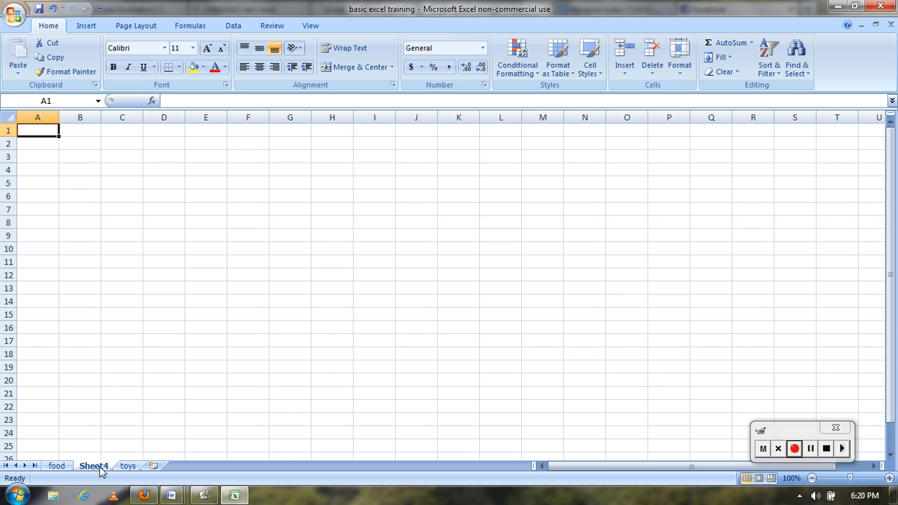
drag(100, 467, 154, 467)
mouse_move(172, 496)
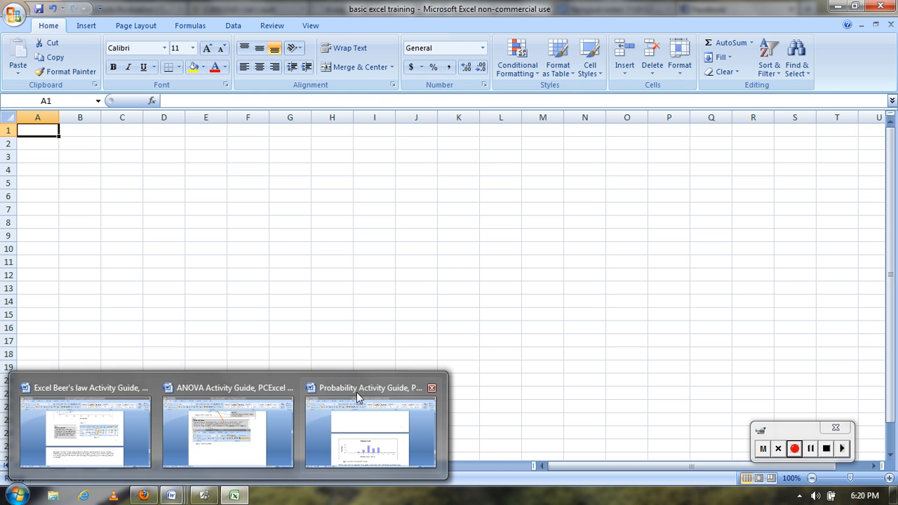
click(264, 289)
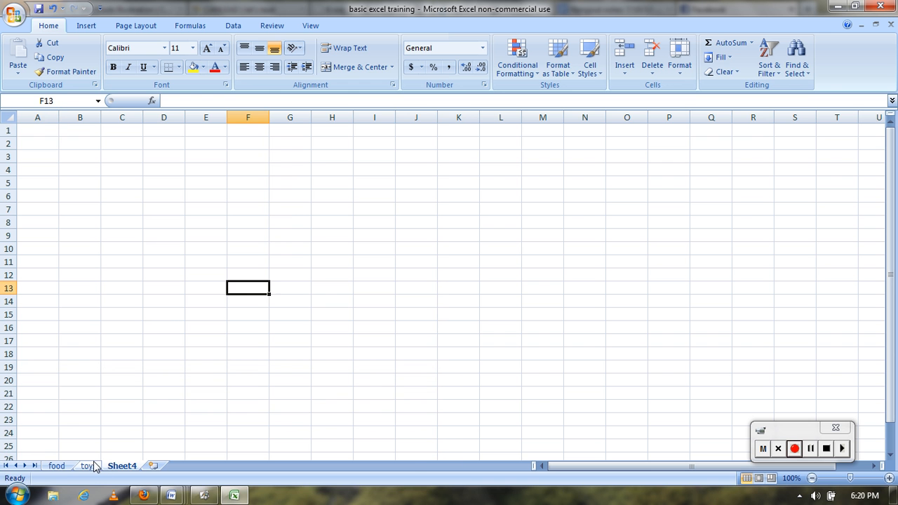
Step through the worksheets from food to Sheet4, and return to the food sheet
click(59, 468)
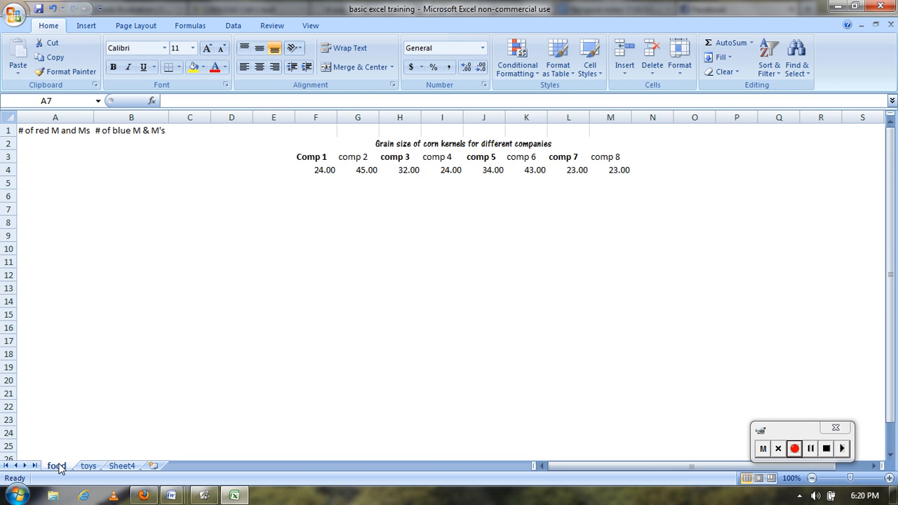
key(ctrl+Page_Down)
key(ctrl+Page_Down)
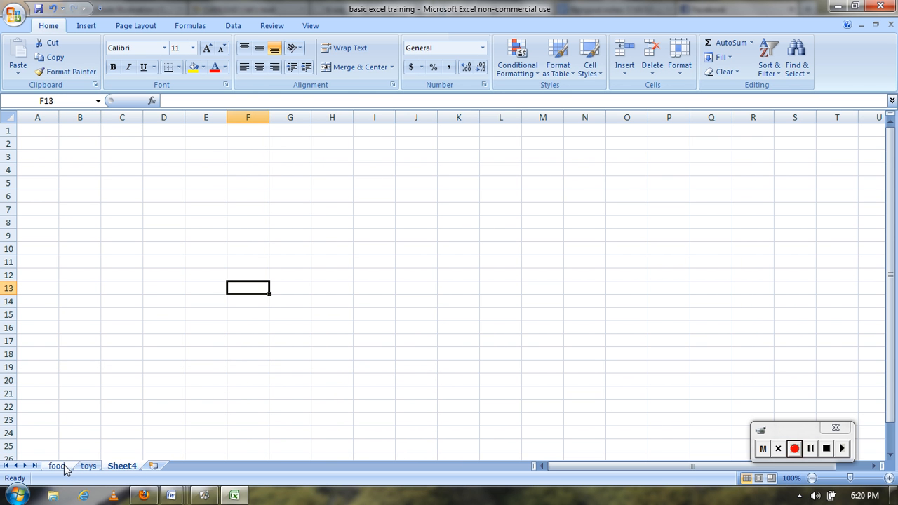
click(59, 467)
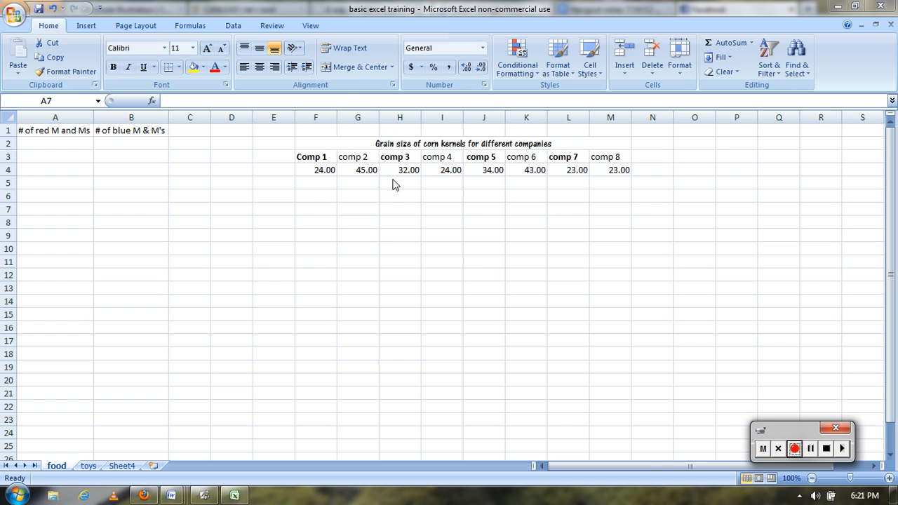
Copy the whole corn kernel grain size table, F2:M4, and paste it on the food sheet starting at cell A10
click(392, 143)
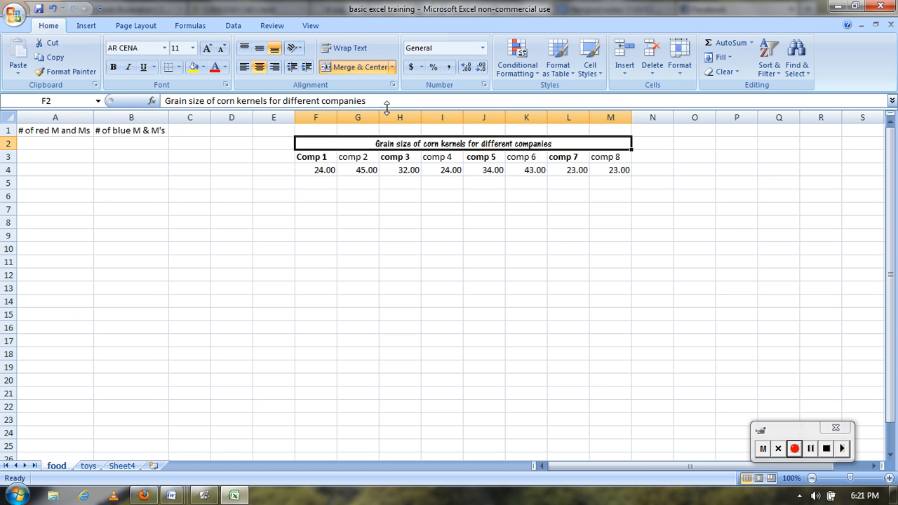
drag(351, 144, 358, 175)
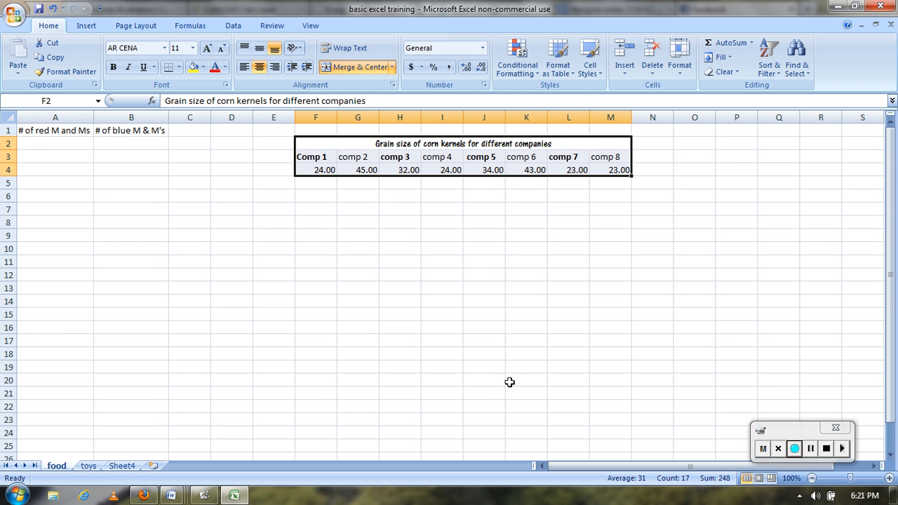
right_click(460, 166)
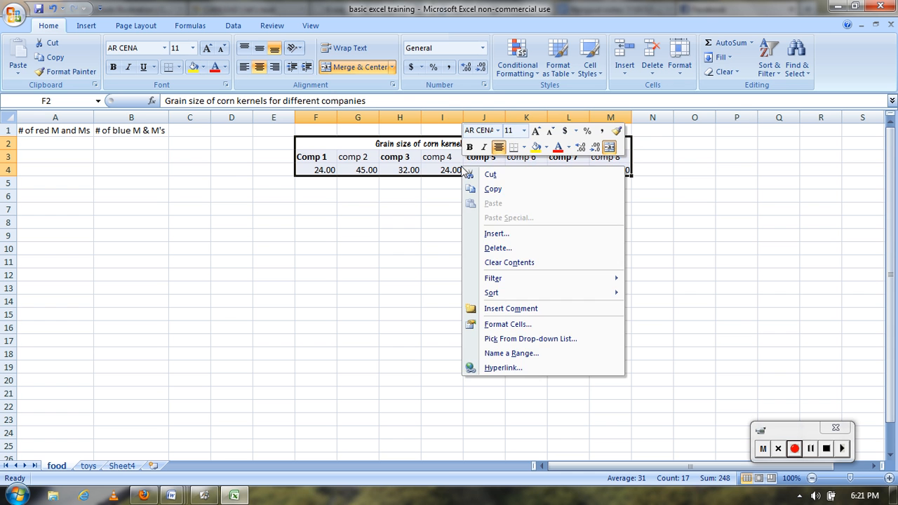
click(495, 189)
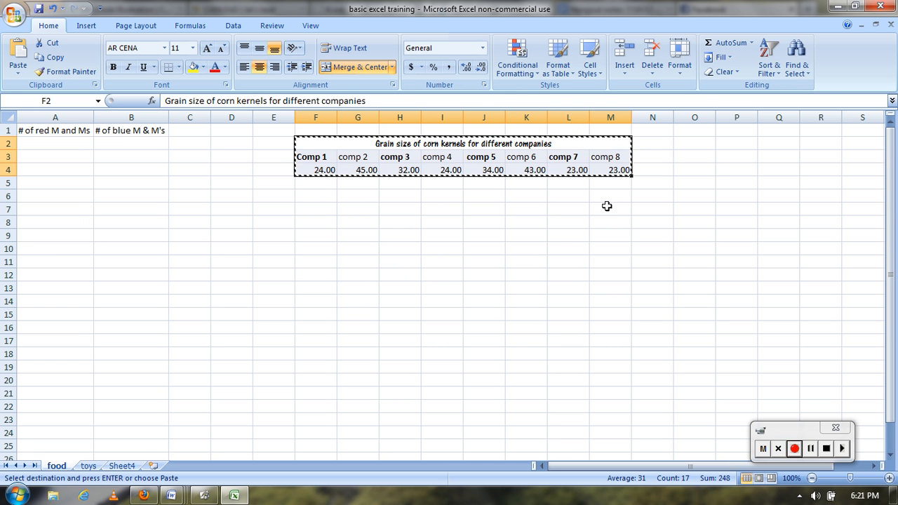
click(48, 247)
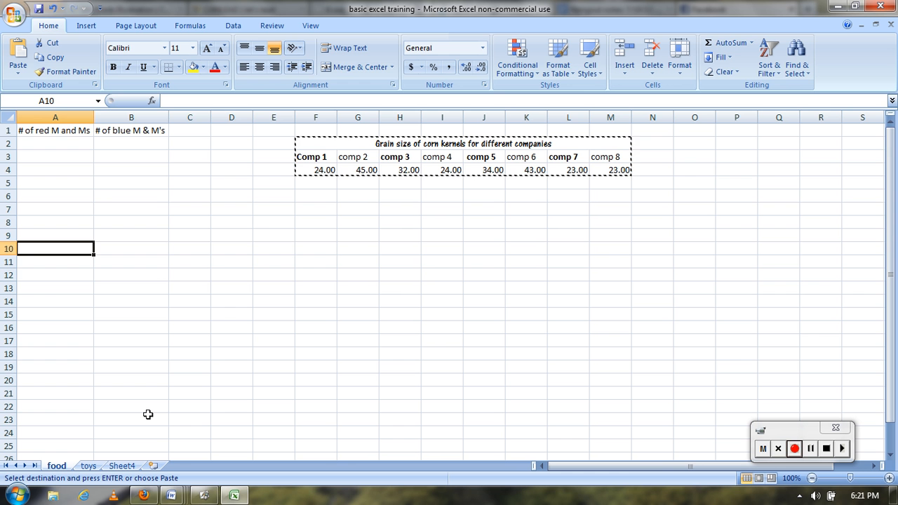
key(ctrl+v)
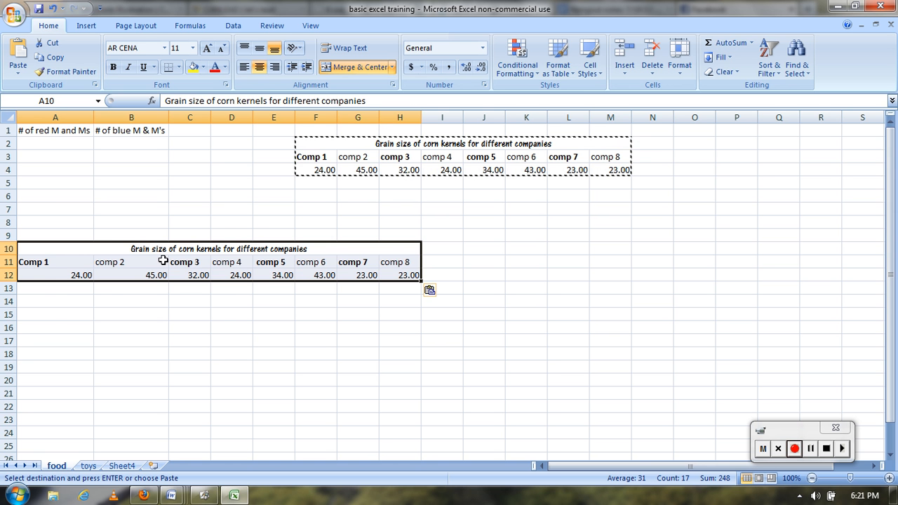
Paste a second copy of the grain size table on the food sheet starting at cell A14
right_click(59, 301)
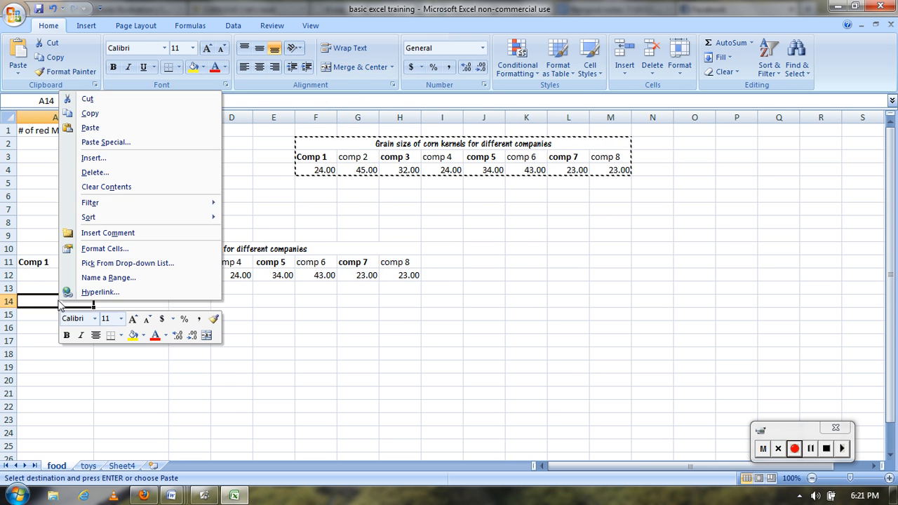
click(120, 128)
click(246, 351)
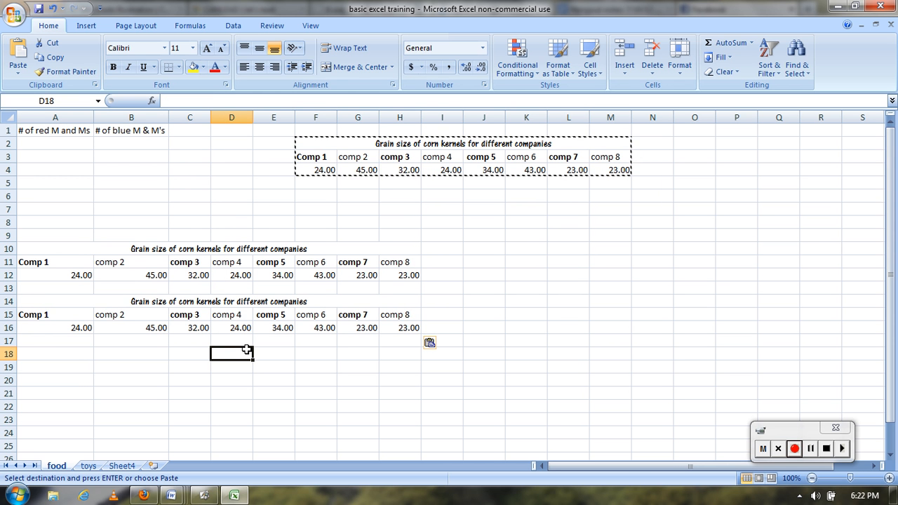
Paste the copied grain size table into Sheet4 starting at cell C4
click(112, 466)
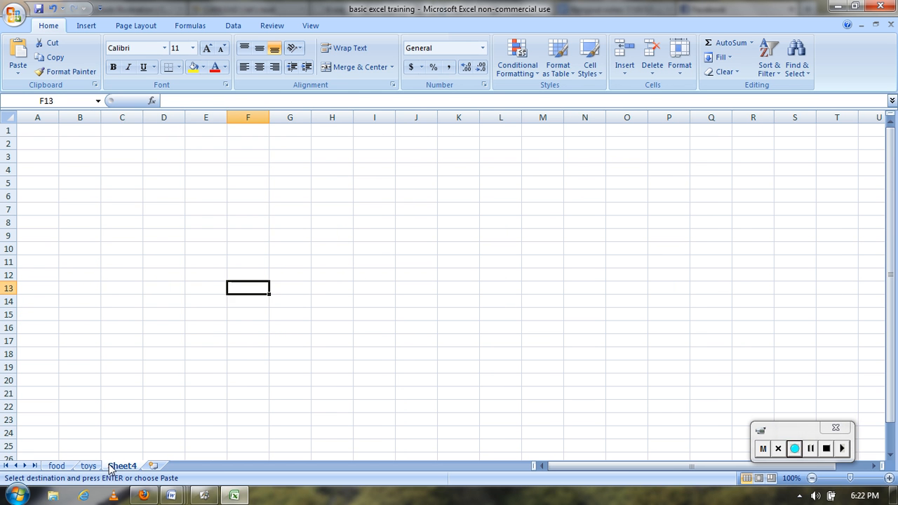
right_click(107, 172)
click(176, 213)
click(490, 349)
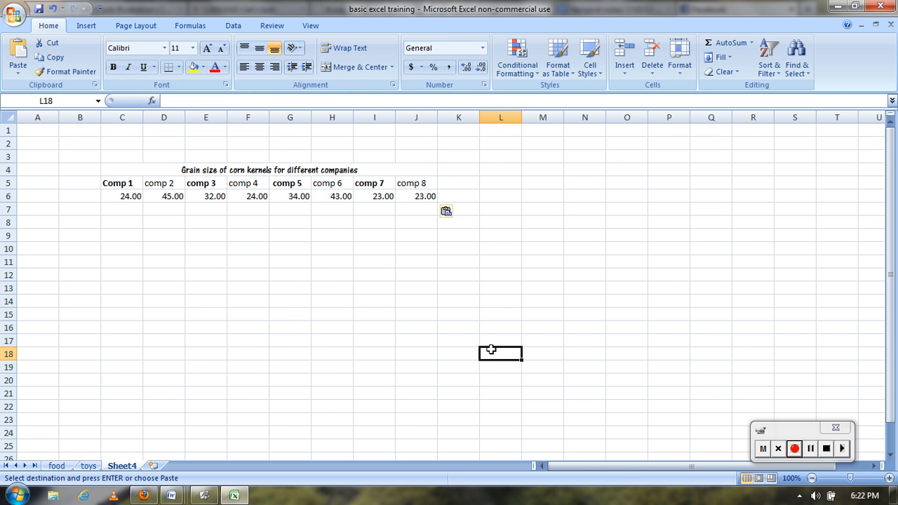